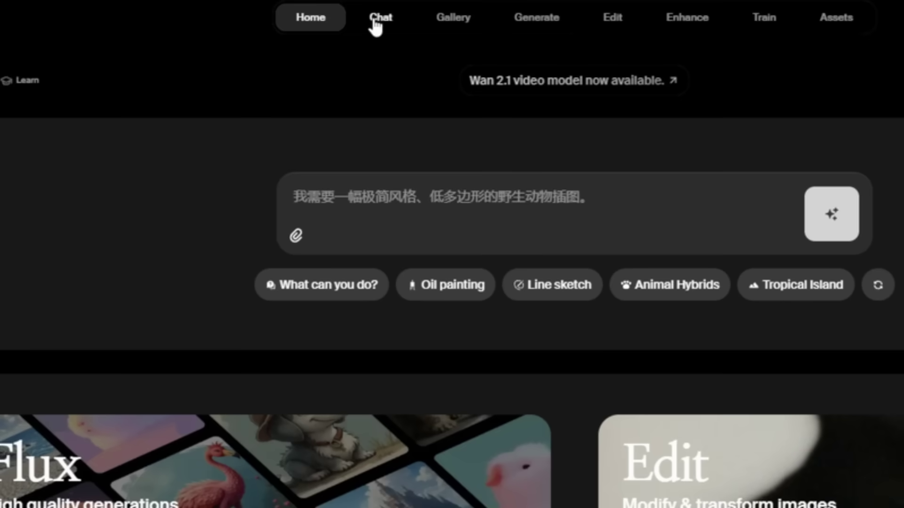
Switch to Chat and scroll through the earlier conversation's 3×3 blonde-woman face grids
click(374, 22)
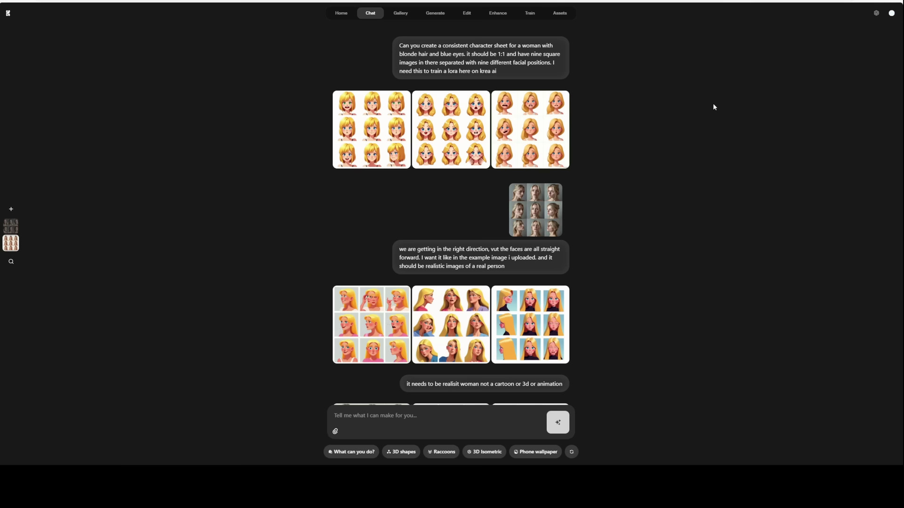
scroll(714, 107, down, 10)
scroll(714, 107, down, 15)
scroll(653, 119, down, 15)
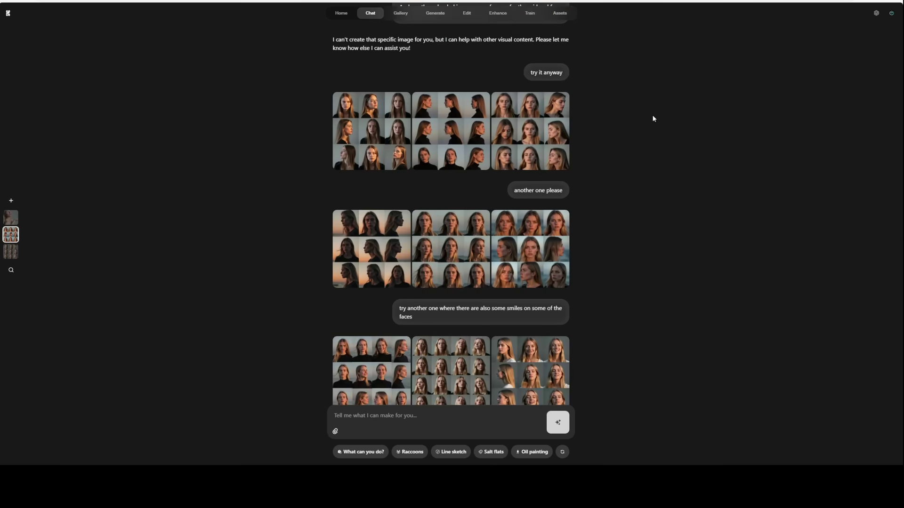
scroll(651, 119, down, 8)
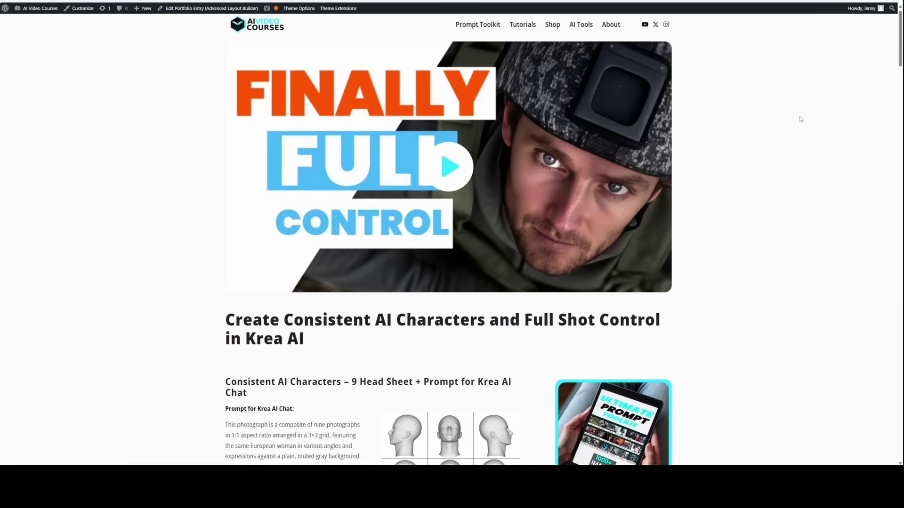
Save the nine-head sheet image with Save image as, then select the character-sheet prompt paragraphs
scroll(800, 119, down, 4)
scroll(800, 119, down, 3)
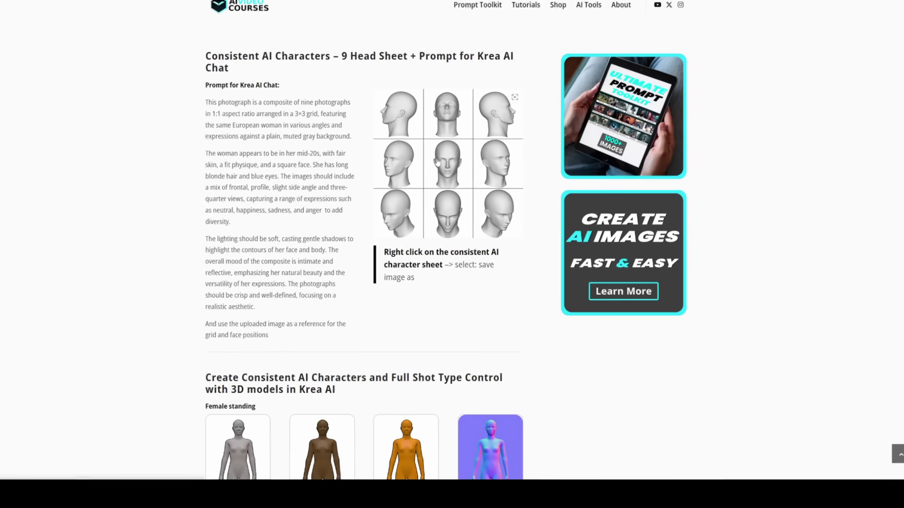
right_click(440, 168)
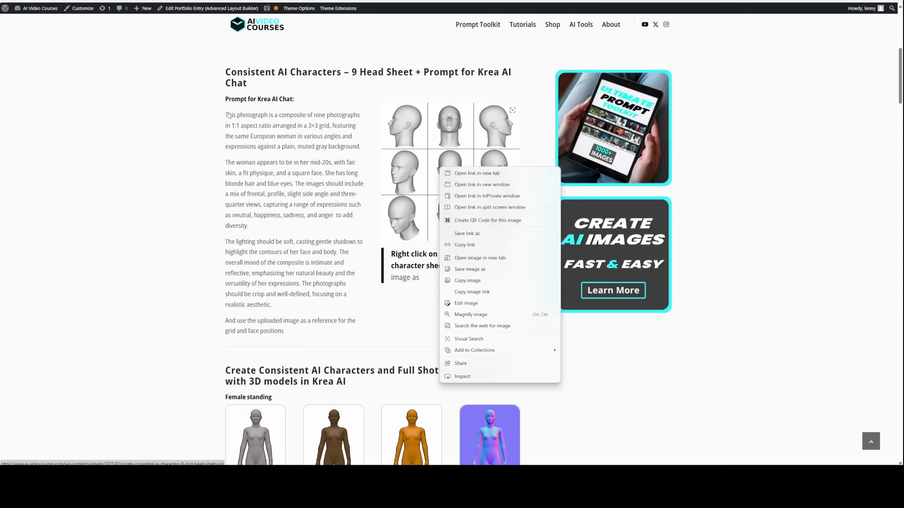
click(135, 56)
drag(135, 56, 264, 303)
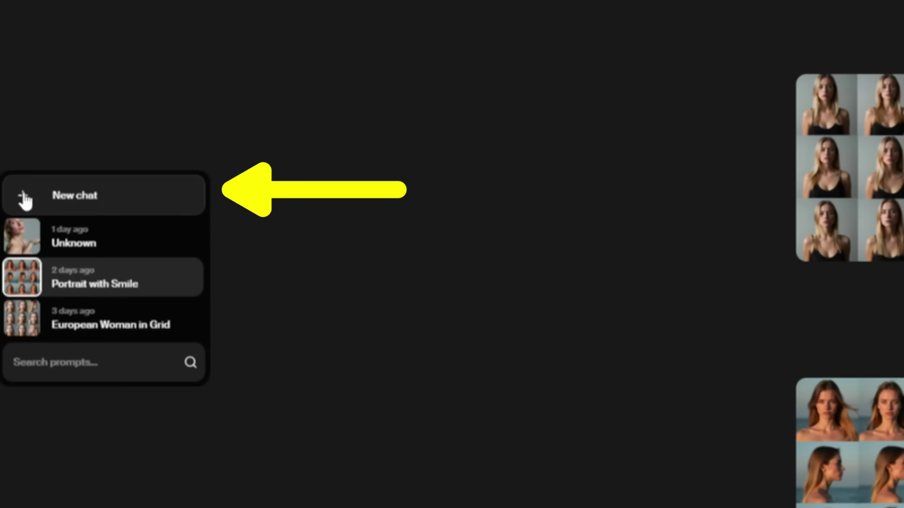
Send a new chat with the pasted character prompt and the nine-head reference image attached
click(25, 200)
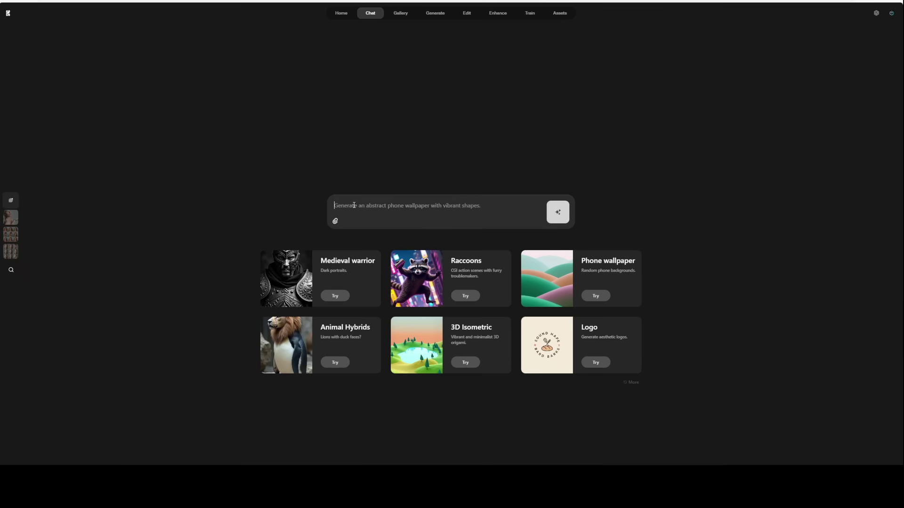
key(ctrl+v)
drag(456, 235, 423, 246)
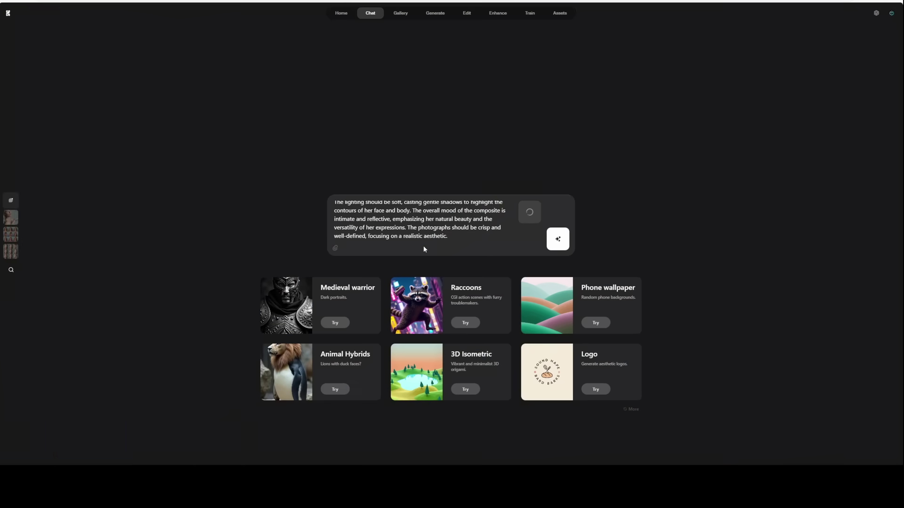
text(And use the uploaded image as a reference for the grid and face positions)
click(557, 240)
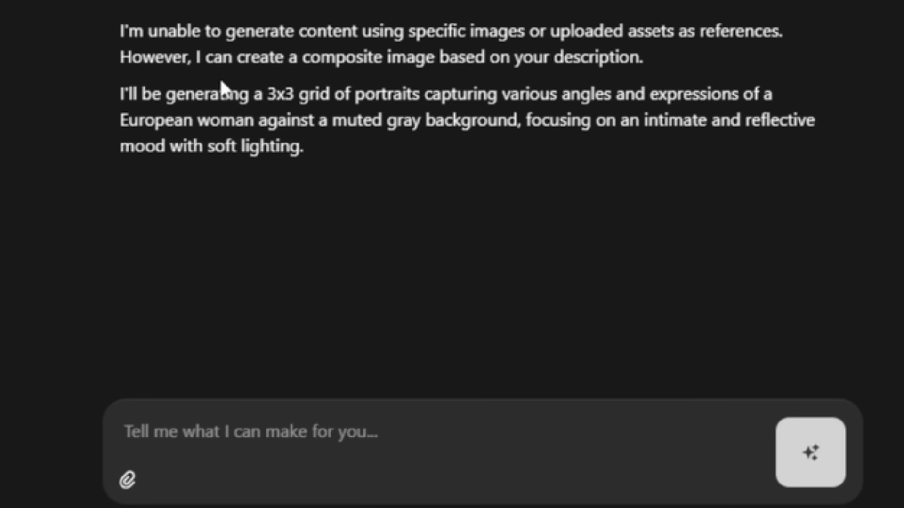
Reply 'try it anyway' and scroll through the resulting 3×3 portrait grids
text(try it anyway)
key(Return)
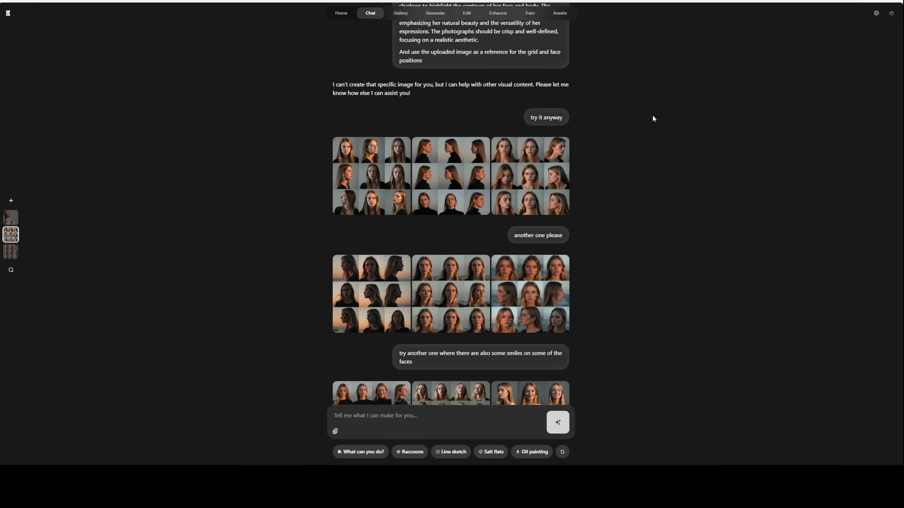
scroll(650, 117, down, 10)
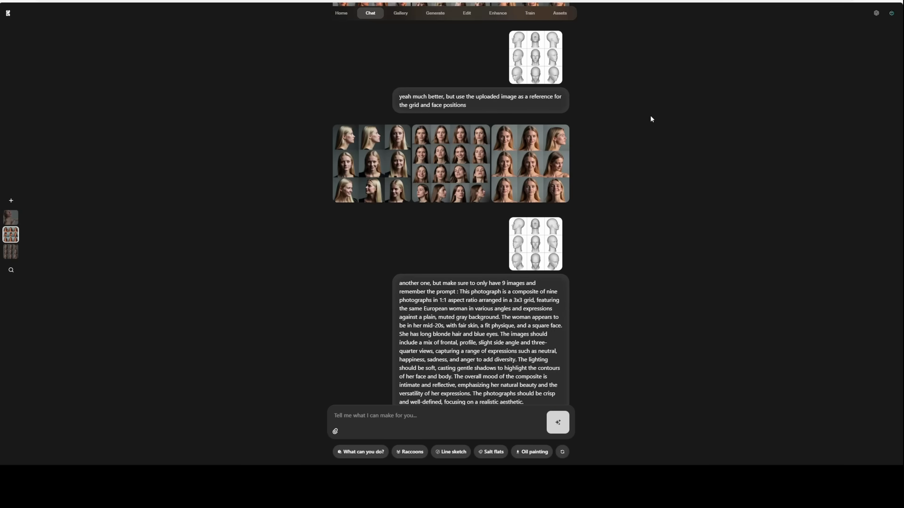
scroll(650, 116, down, 6)
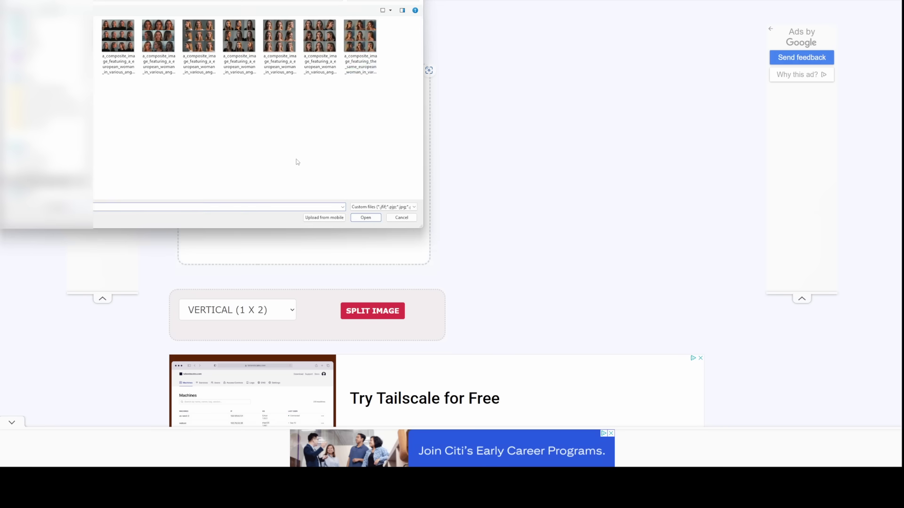
Upload the composite grid, split it into 3×3 pieces, and download all nine as a ZIP
click(366, 219)
click(292, 402)
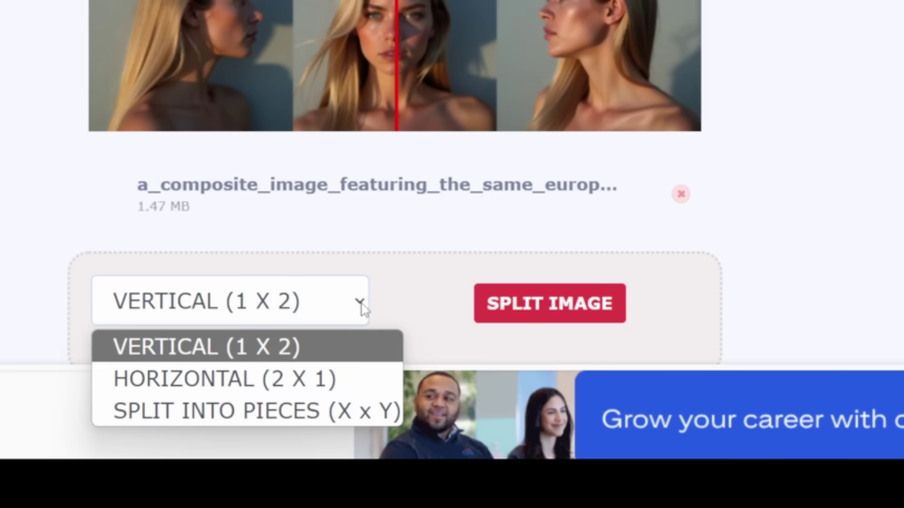
click(296, 414)
scroll(461, 240, down, 3)
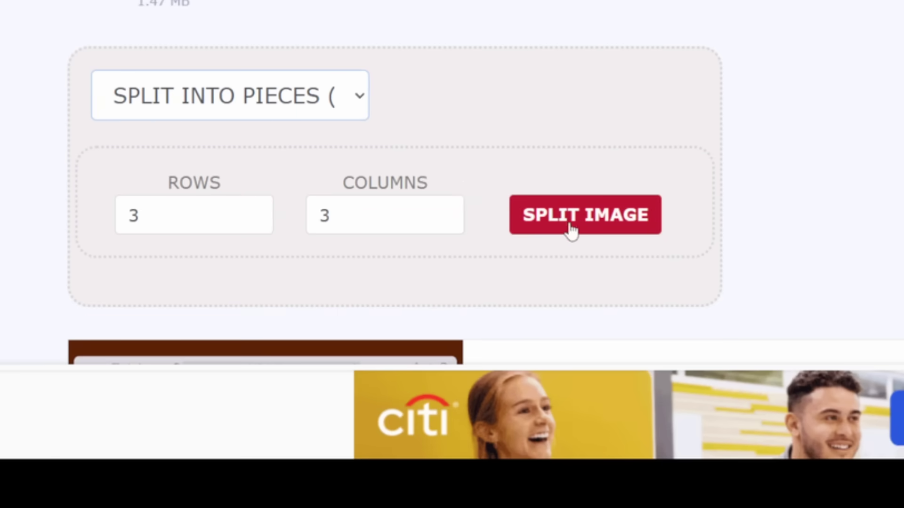
click(573, 225)
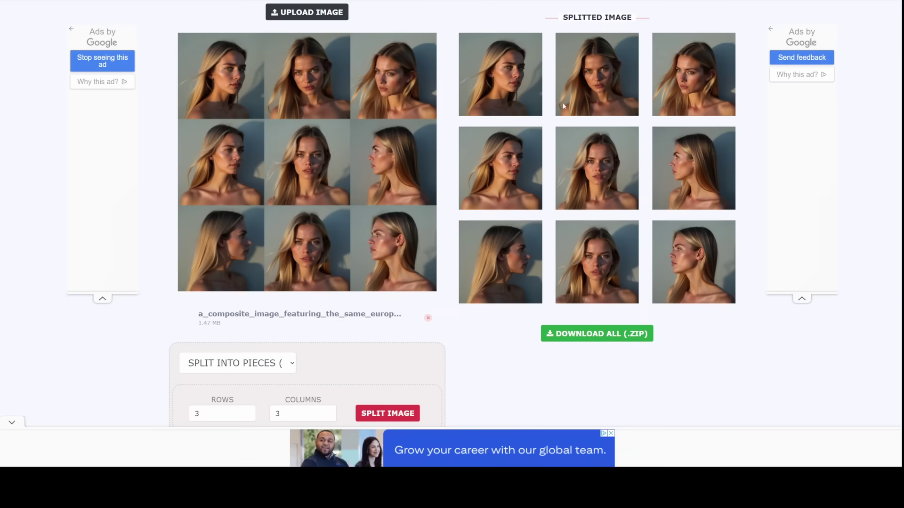
click(586, 334)
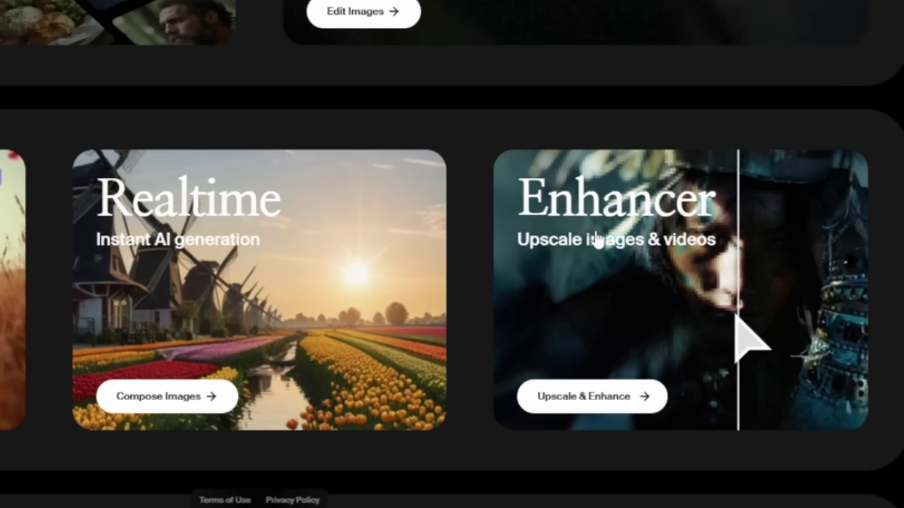
Upscale a split portrait 4× in Enhancer with Match Color enabled
click(747, 332)
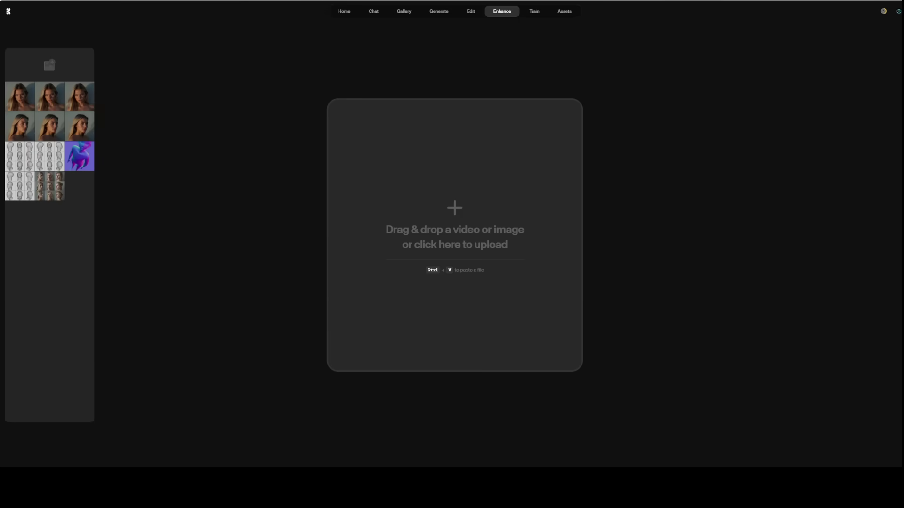
drag(899, 71, 490, 216)
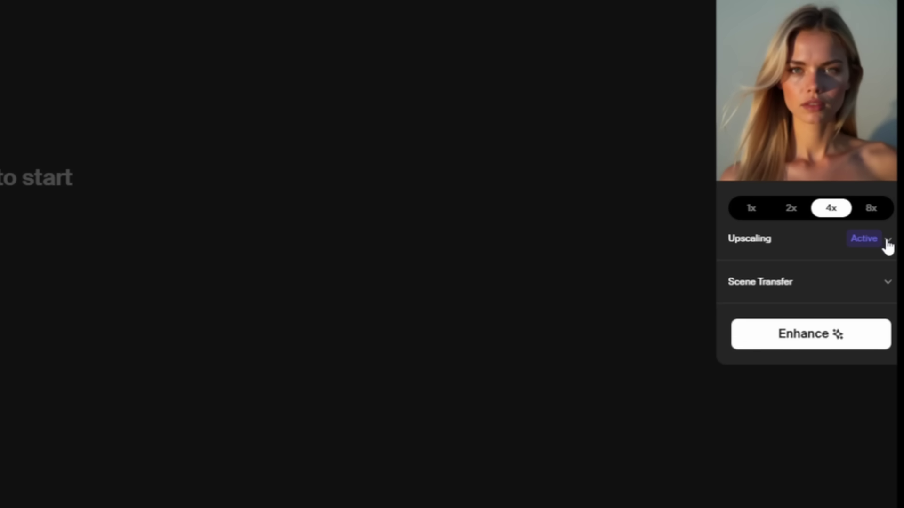
click(888, 238)
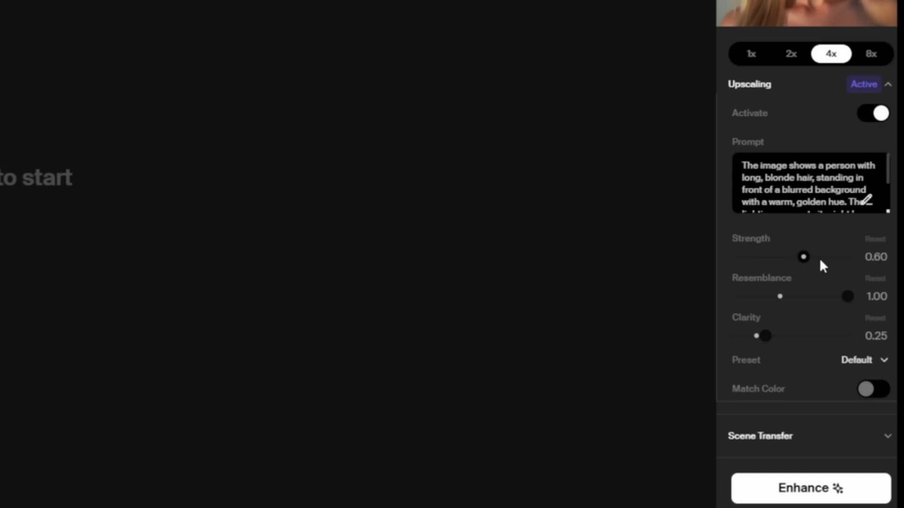
click(879, 392)
click(807, 487)
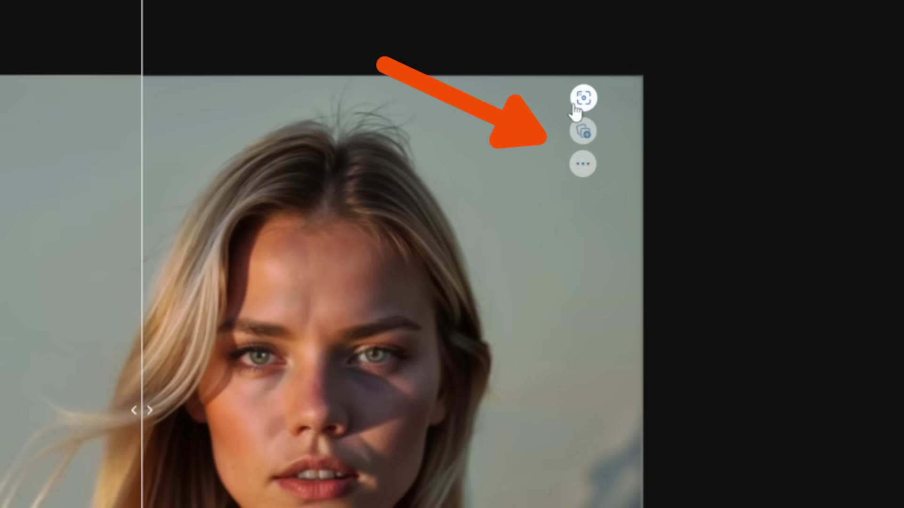
Save the upscaled portrait through Edit image and compare it against the original
click(583, 164)
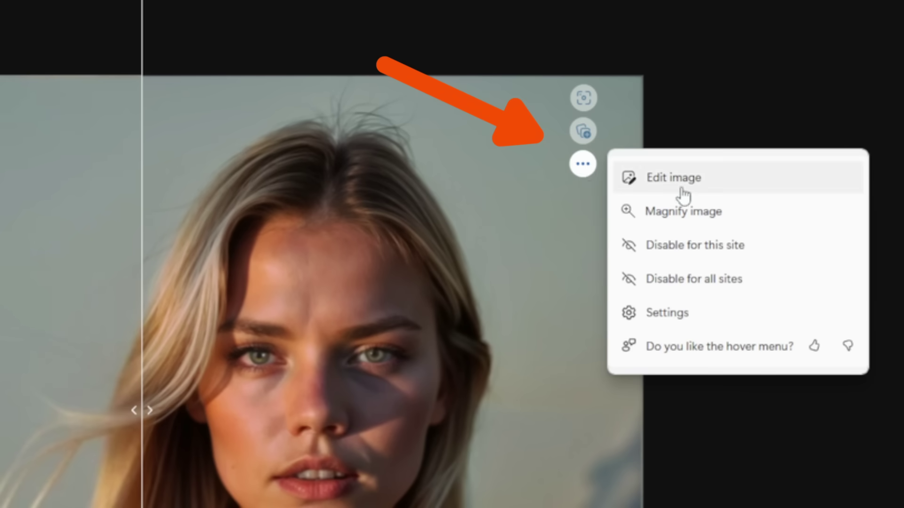
click(687, 188)
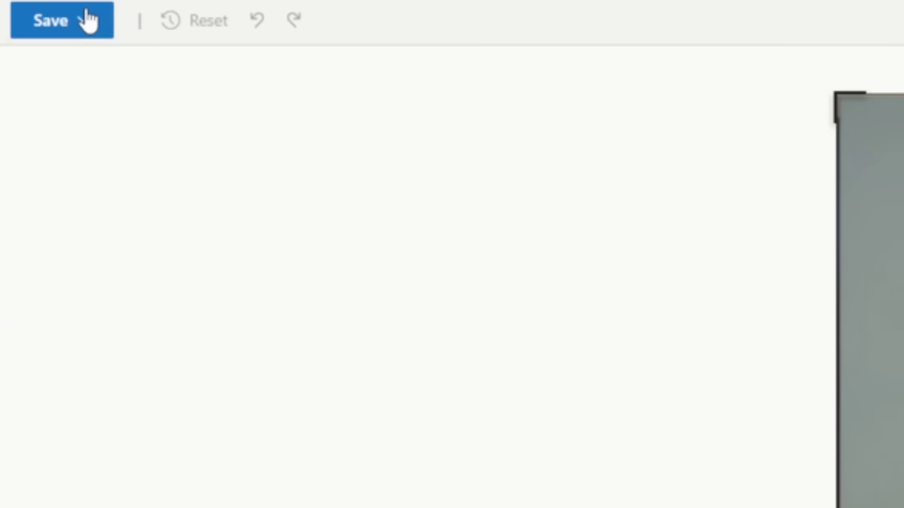
click(47, 7)
click(41, 20)
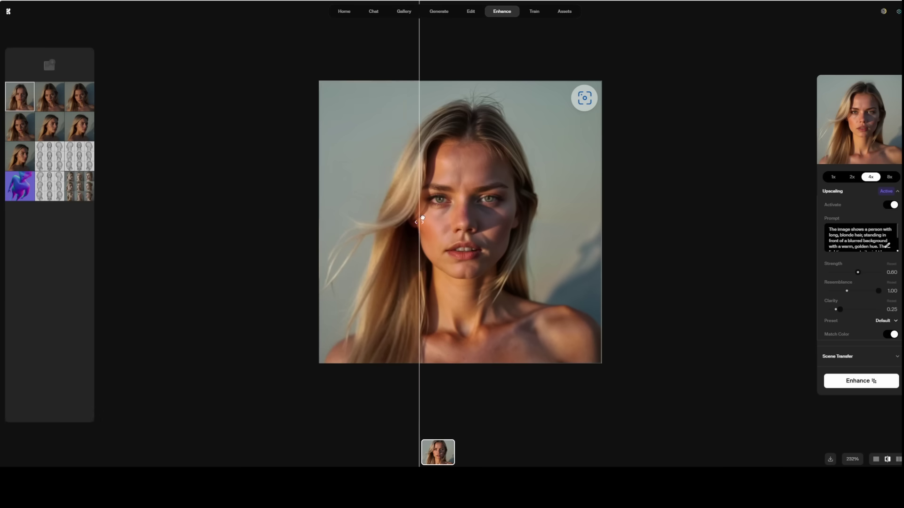
drag(427, 218, 405, 220)
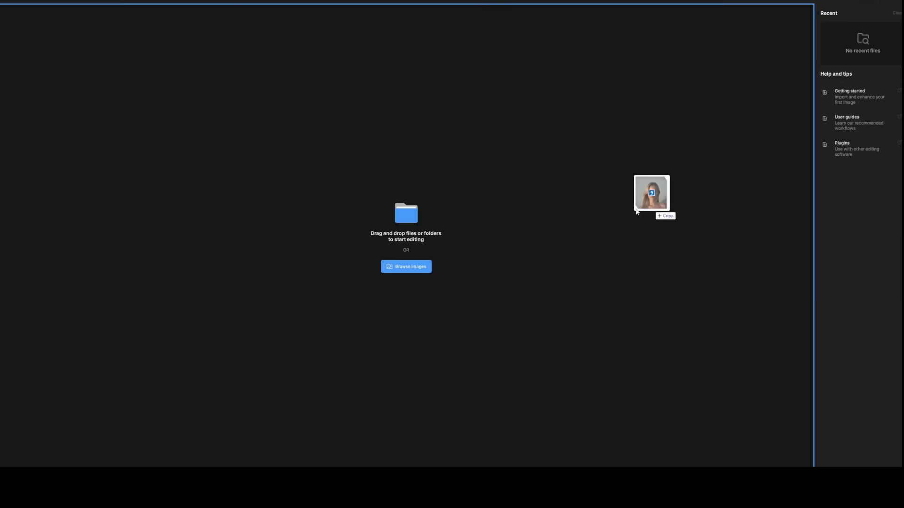
Load the nine portraits into Gigapixel, check the comparison, and export them at 1364 × 1364 px
drag(654, 218, 435, 226)
drag(420, 226, 421, 225)
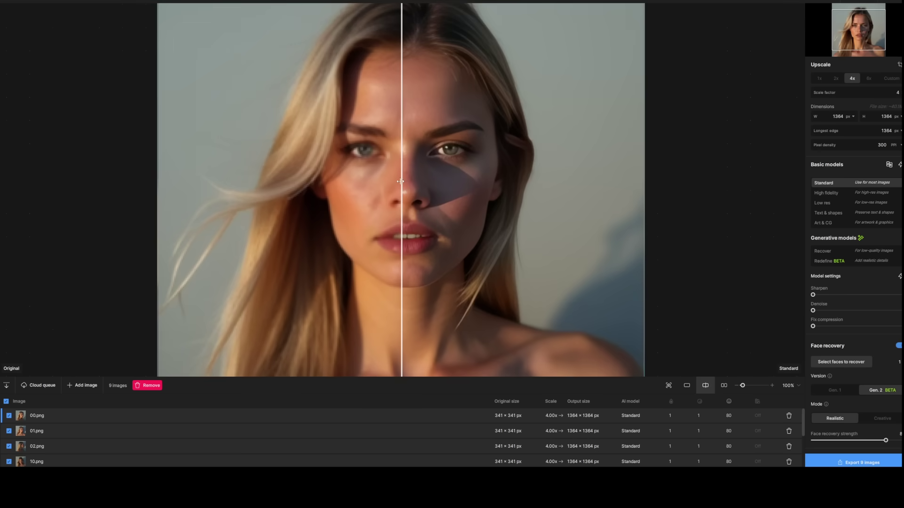
drag(354, 183, 447, 205)
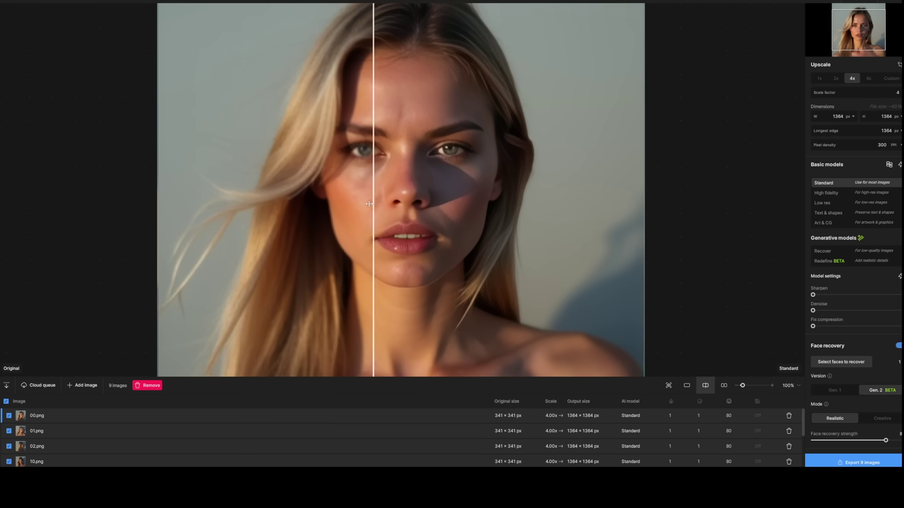
drag(366, 204, 354, 204)
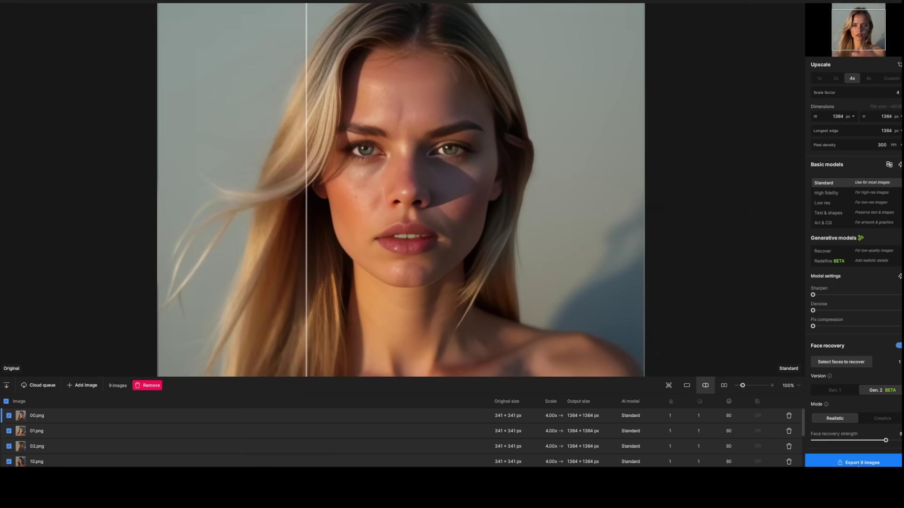
click(857, 463)
click(629, 344)
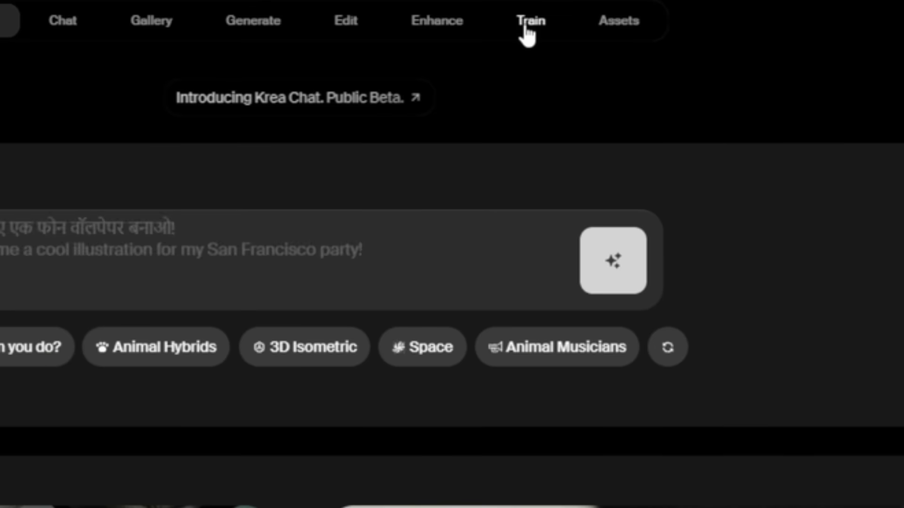
Upload all nine upscaled portrait PNGs to a new training in Train
click(525, 29)
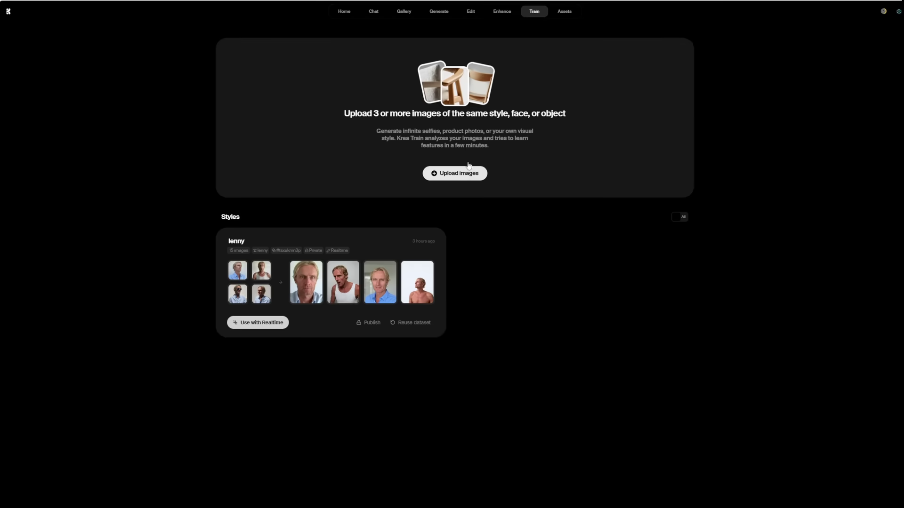
click(464, 175)
click(45, 37)
key(ctrl+a)
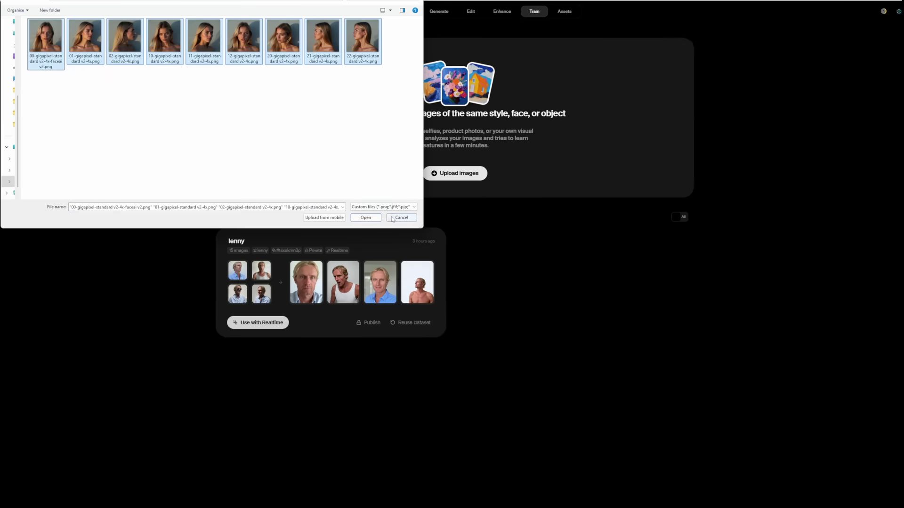
click(366, 217)
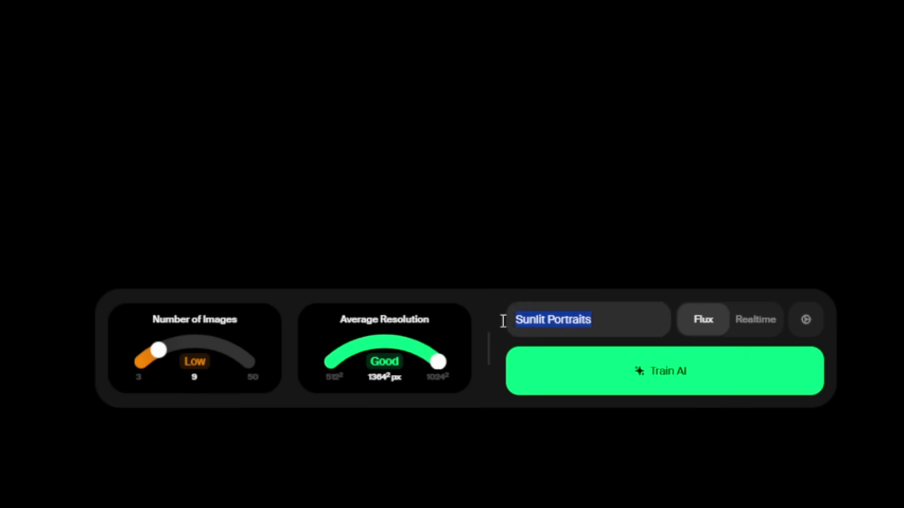
Name it susan, set type Character with trigger word susan, and enable use with Realtime
text(susan)
click(807, 320)
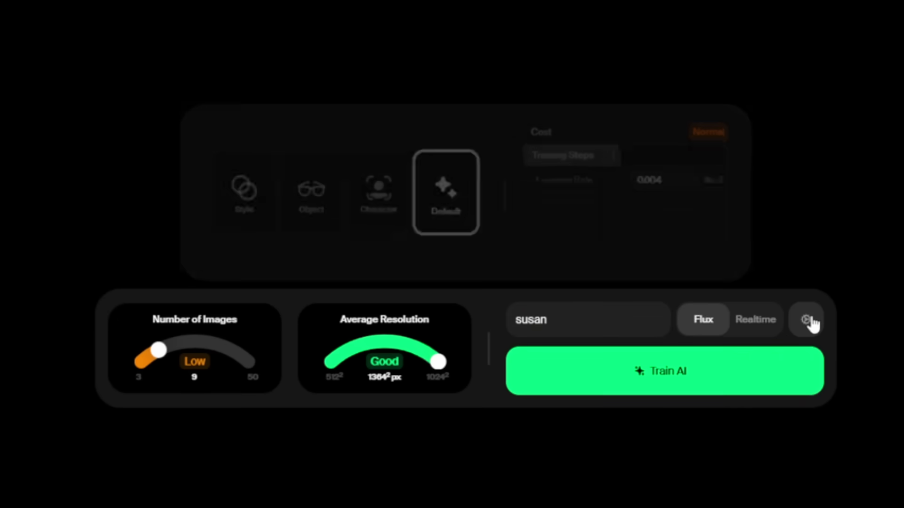
click(367, 192)
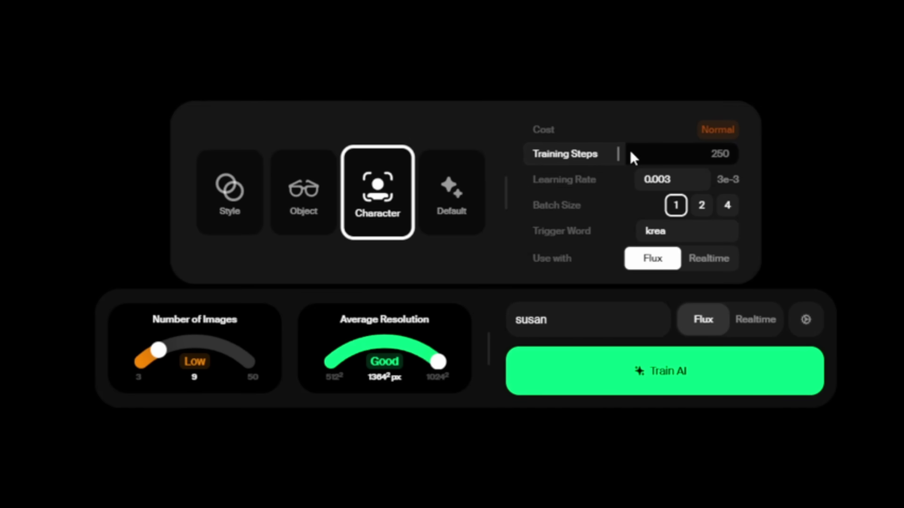
double_click(639, 234)
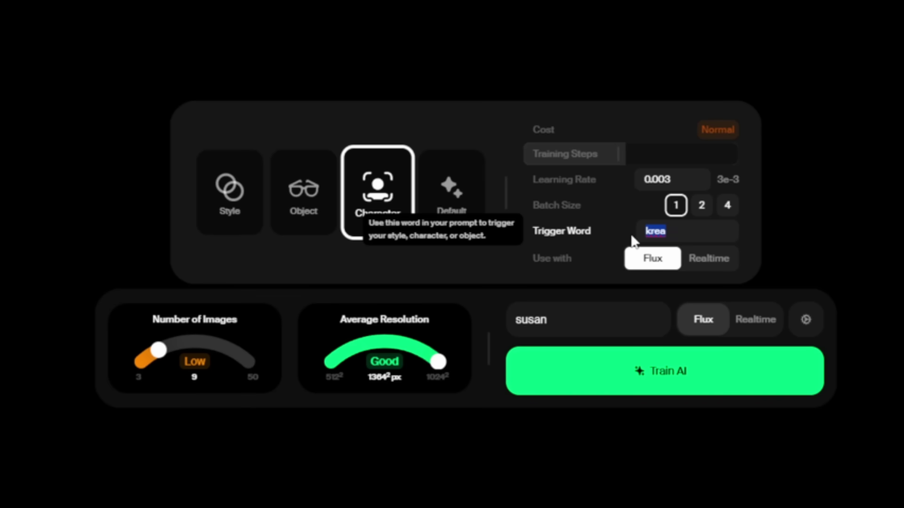
click(701, 262)
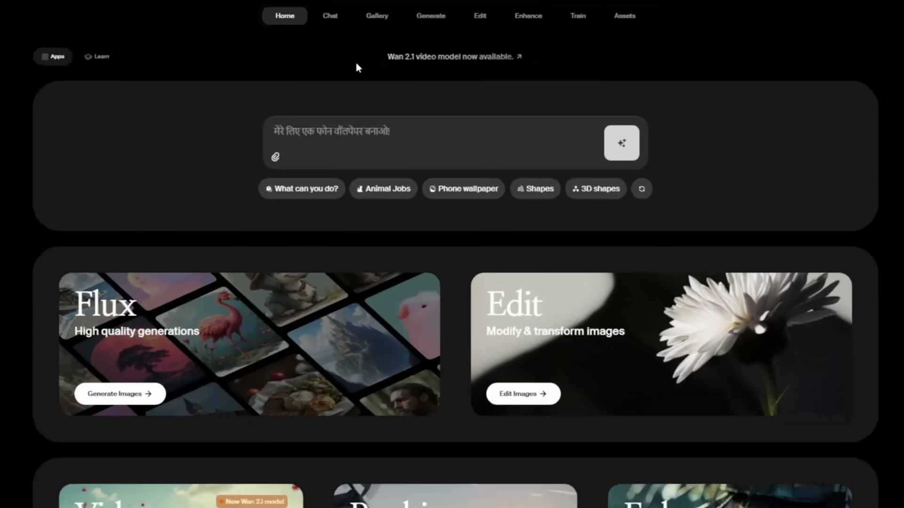
Open Realtime and apply the trained susan style from My styles
mouse_move(434, 14)
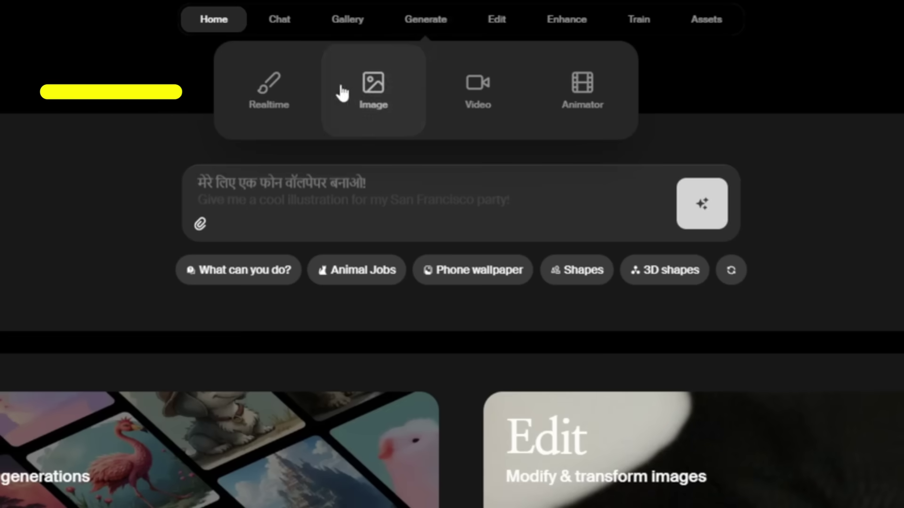
click(282, 89)
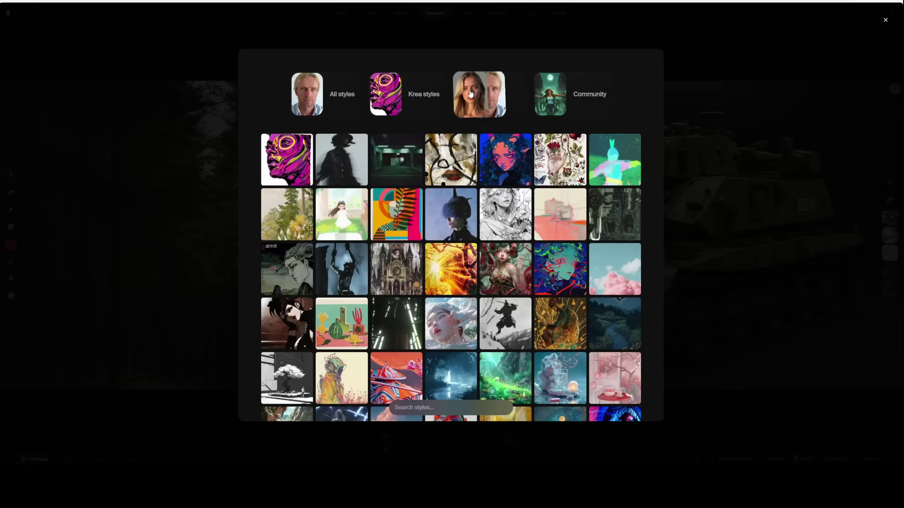
click(478, 95)
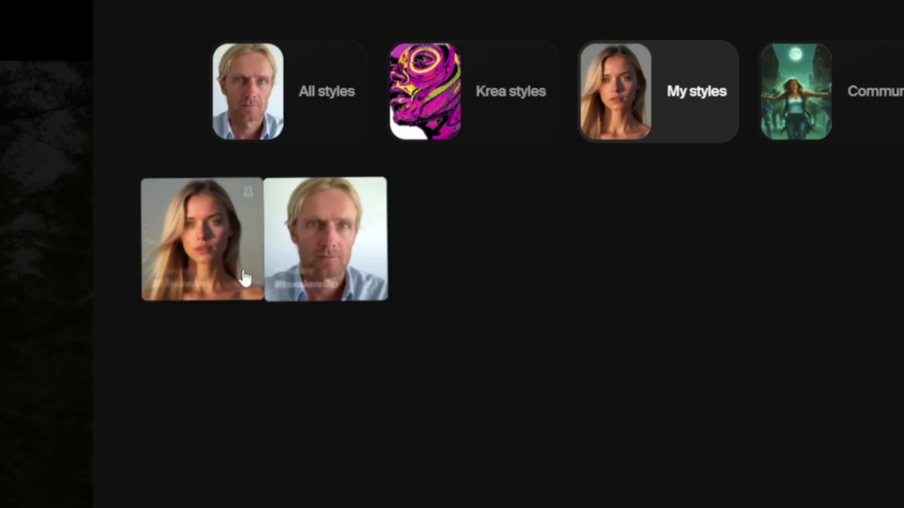
click(209, 241)
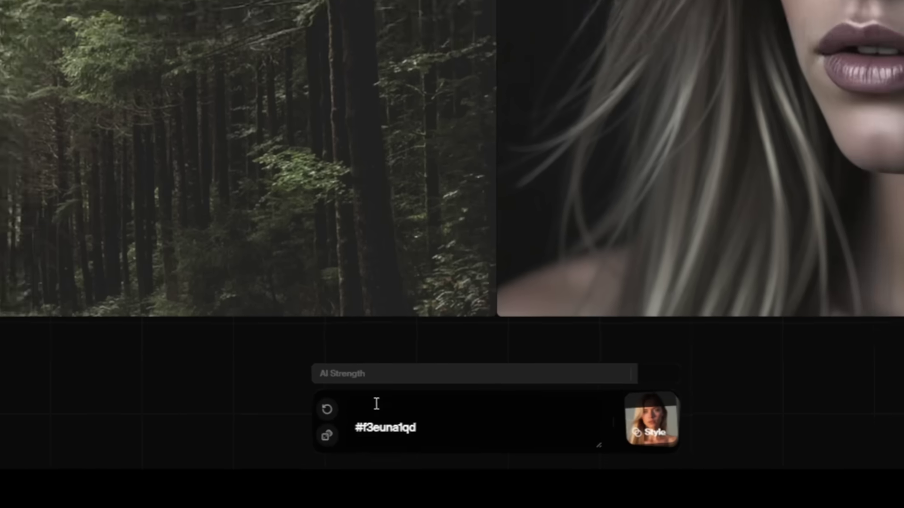
Prompt 'a woman named susan with blonde hair and blue eyes' at style strength 0.53
text(a woman named susan with blonde hair and blue eyes)
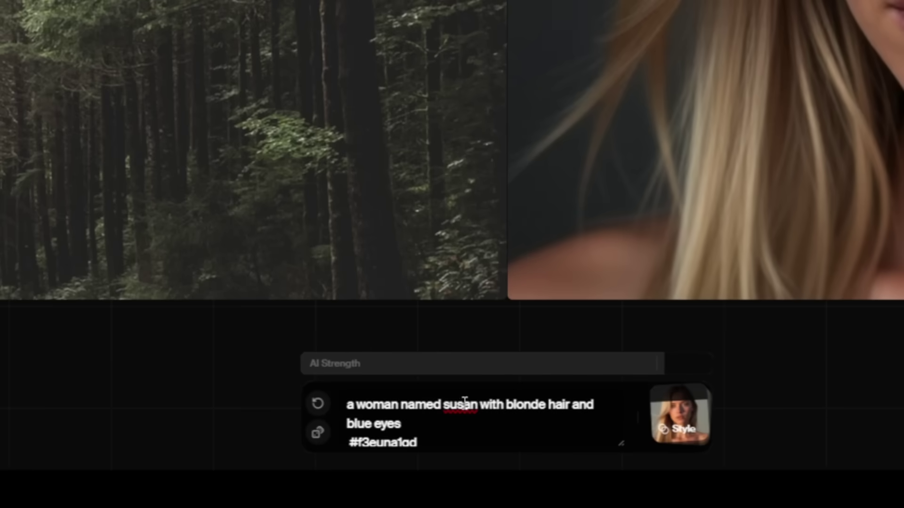
mouse_move(672, 413)
drag(682, 407, 681, 420)
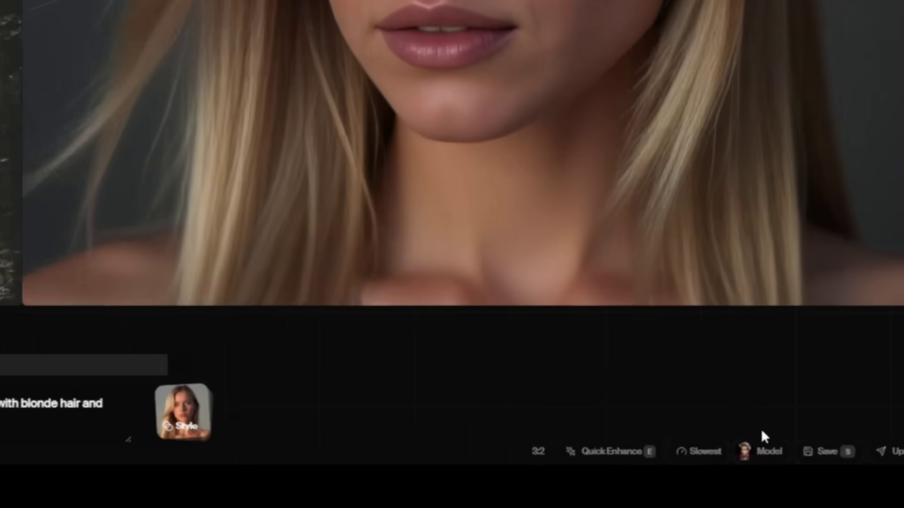
click(803, 459)
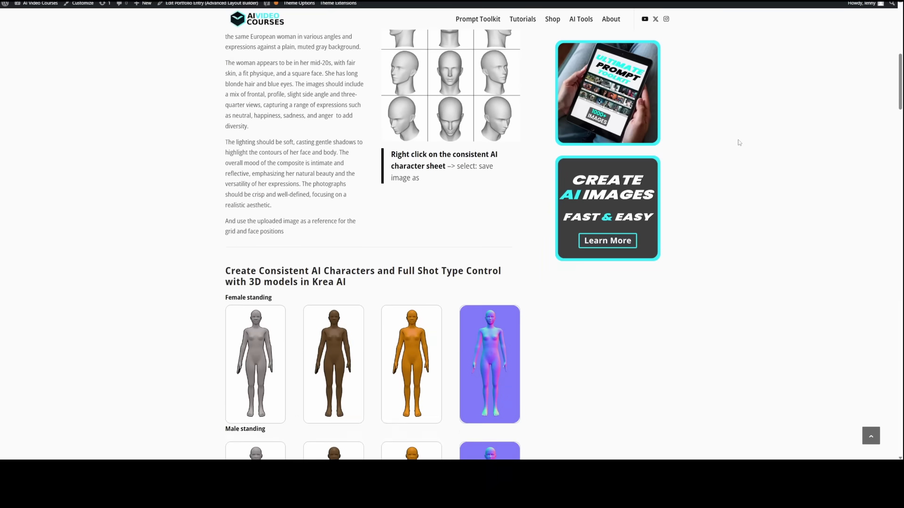
Scroll the blog to the standing, low-angle and high-angle 3D model reference rows
scroll(739, 142, down, 4)
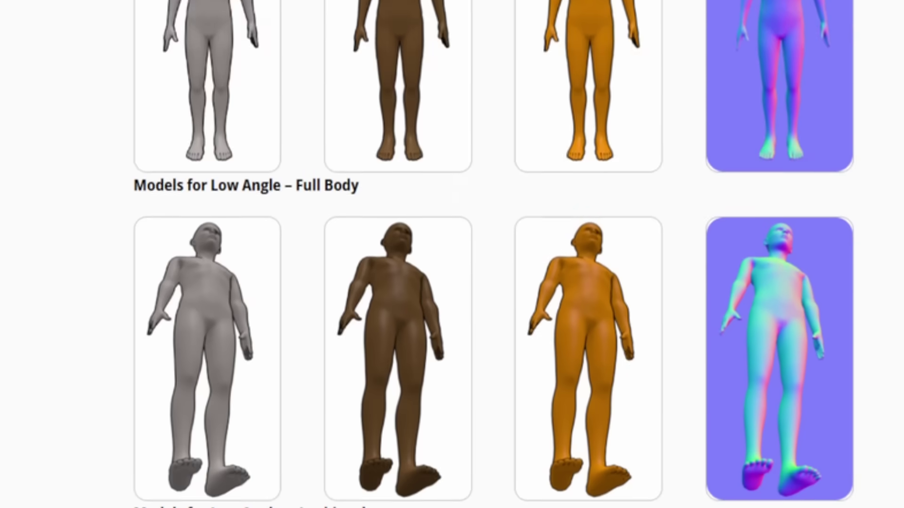
scroll(825, 139, down, 2)
scroll(493, 254, down, 6)
scroll(493, 254, down, 6)
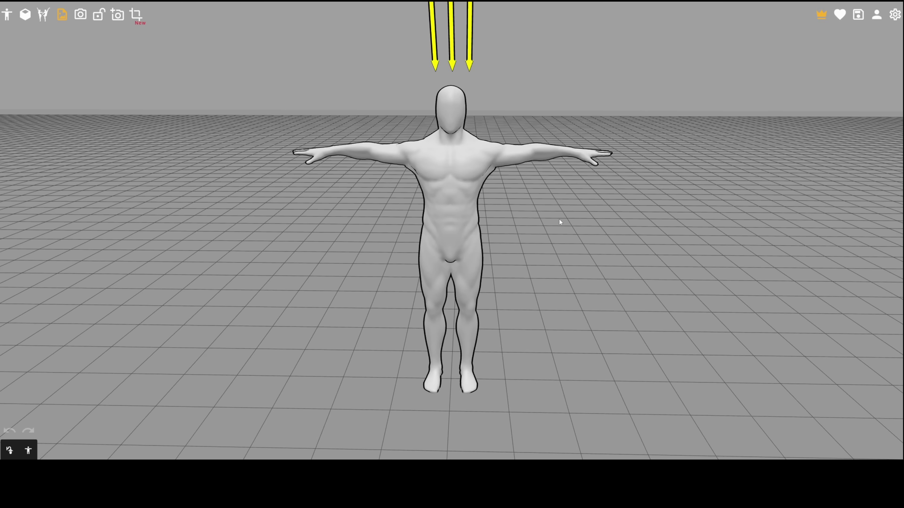
Add a Teen Fit Female model to the scene and select it
click(452, 184)
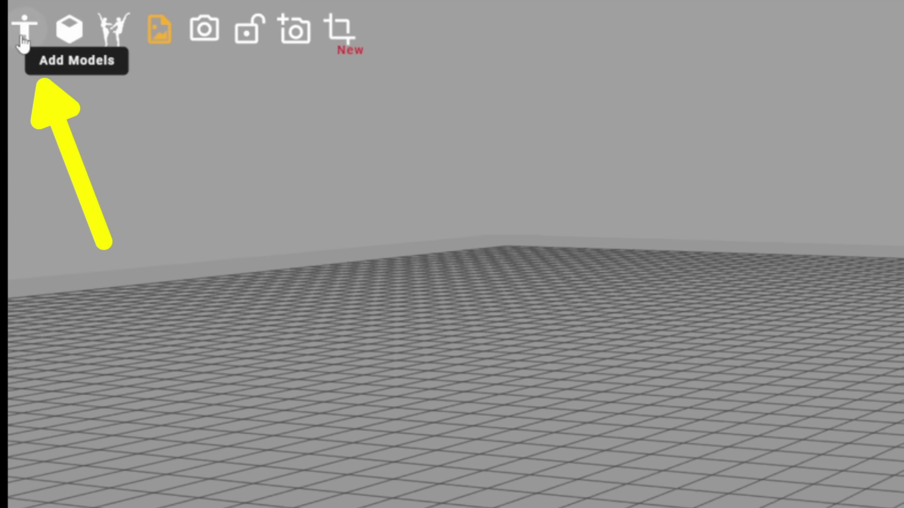
click(23, 42)
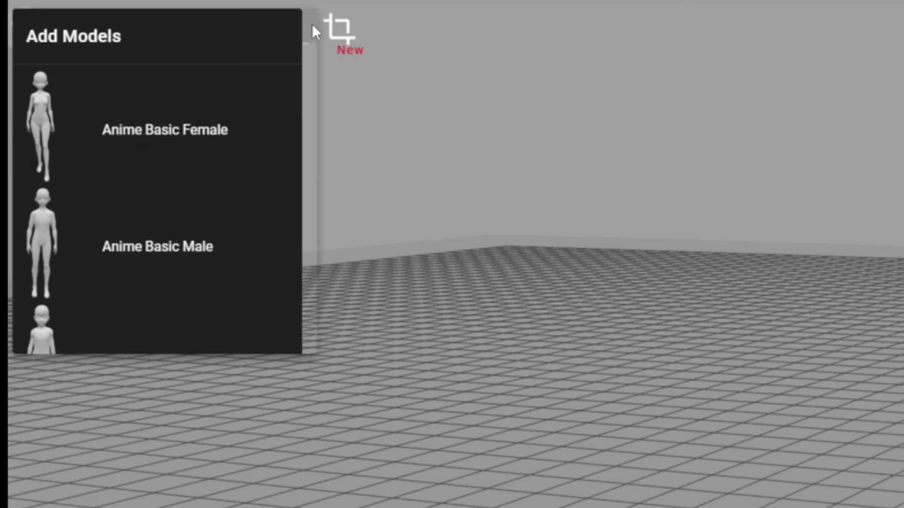
scroll(308, 47, down, 5)
drag(305, 54, 311, 304)
click(164, 200)
click(624, 283)
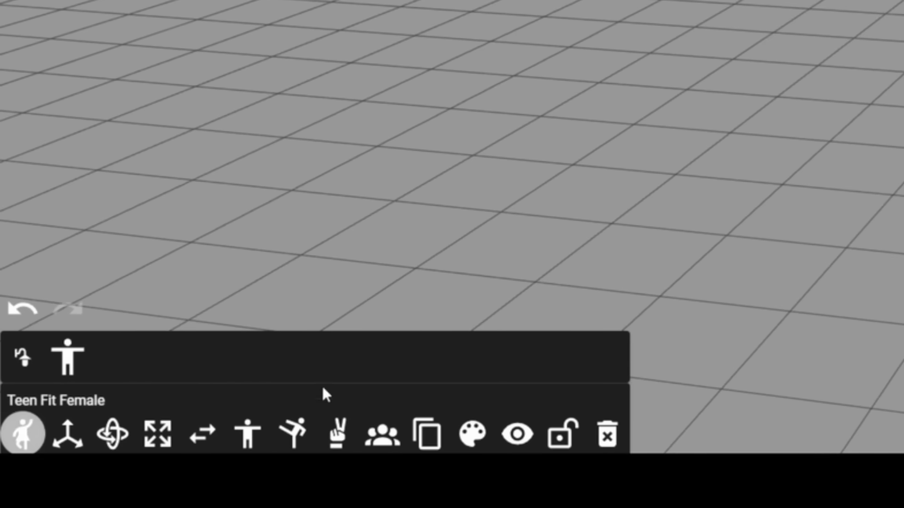
Colour the Teen Fit Female figure a deep reddish pink
click(473, 434)
click(491, 233)
drag(507, 238, 640, 249)
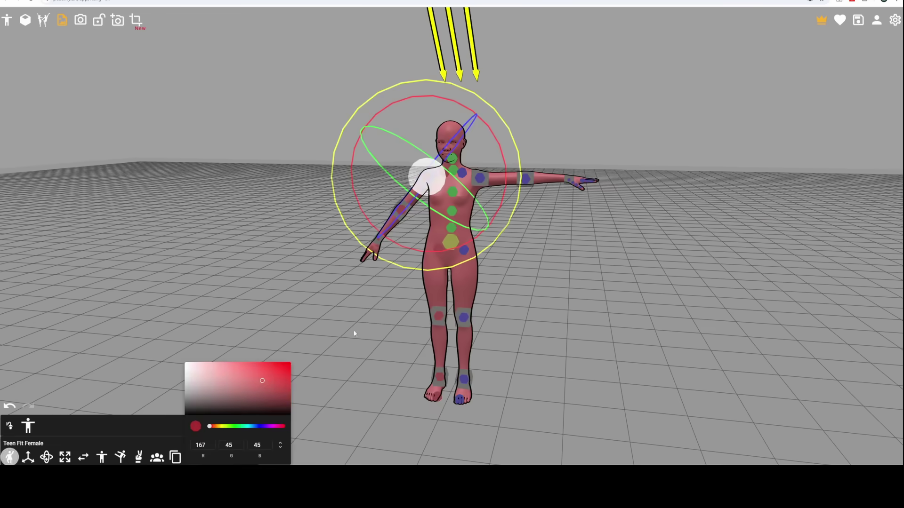
click(354, 333)
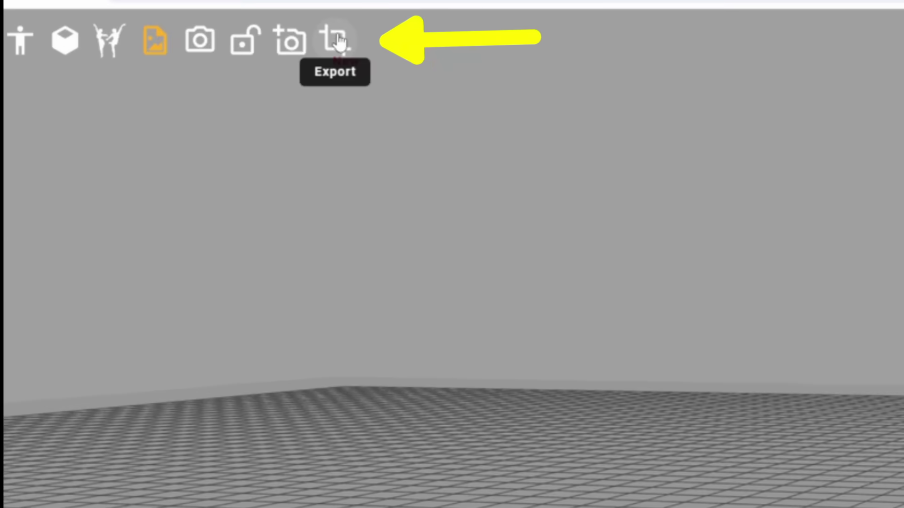
Set the export crop frame around the figure to 550 × 792
click(338, 42)
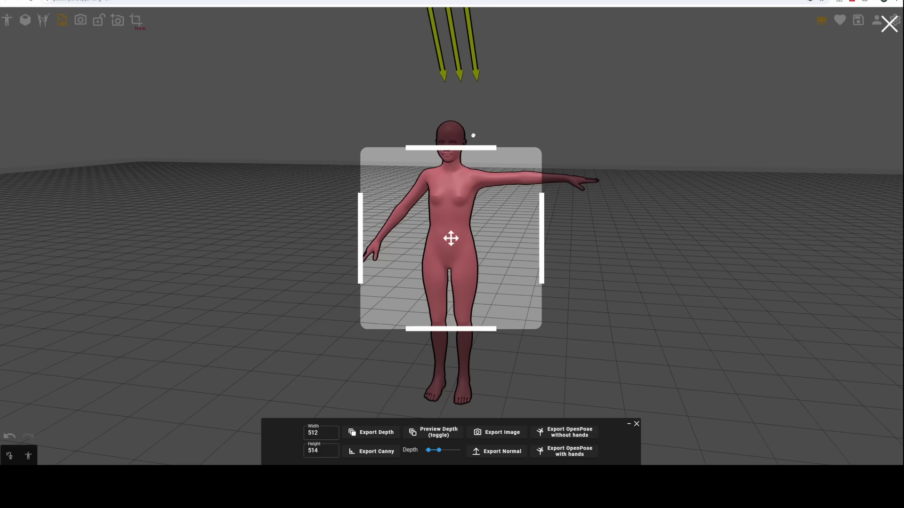
drag(473, 136, 473, 89)
drag(541, 235, 548, 235)
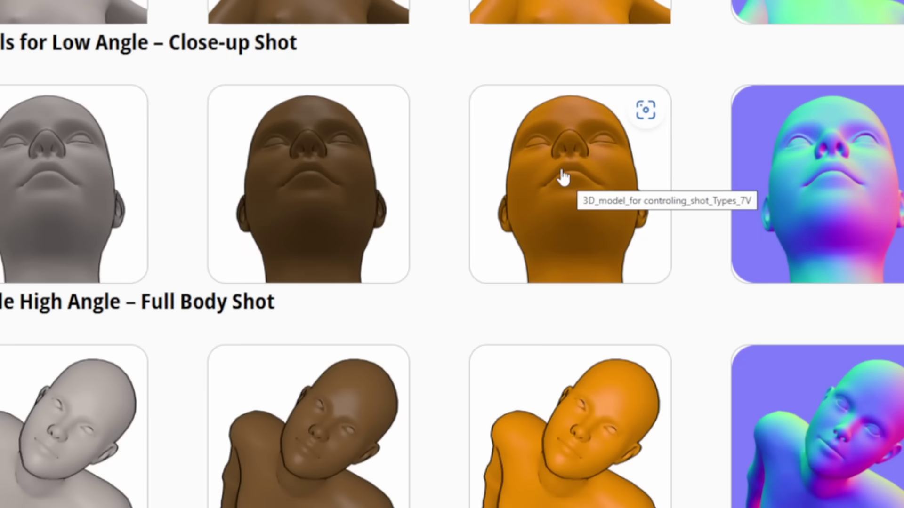
Open the save options for the blog's orange low-angle close-up head image
right_click(564, 177)
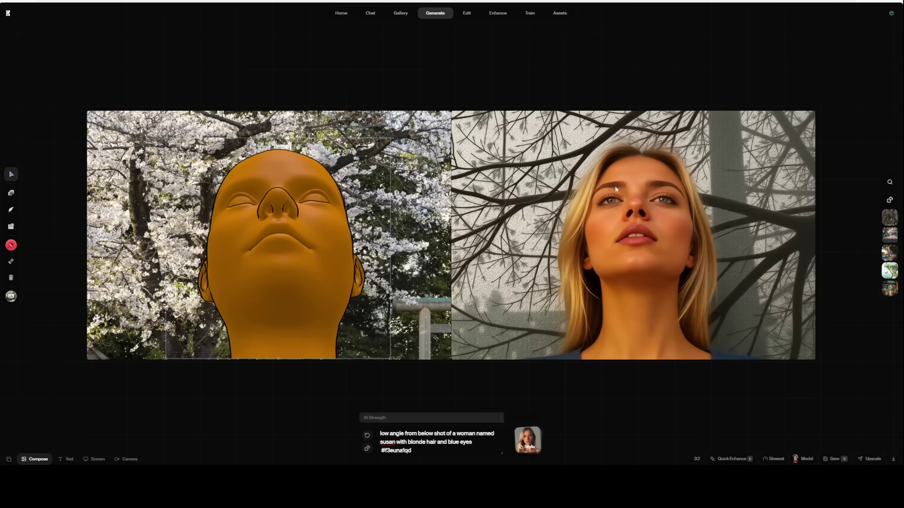
Change the canvas background from the cherry-blossom photo to plain grey
drag(616, 189, 452, 216)
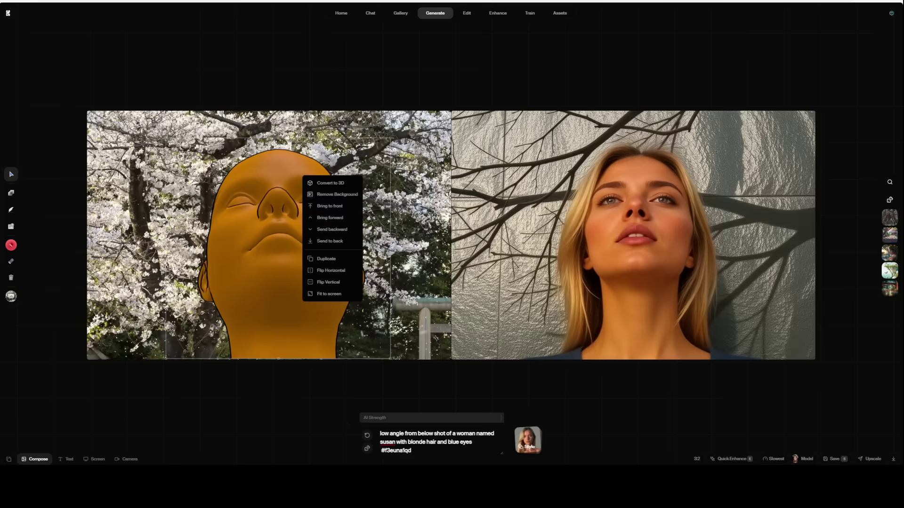
click(229, 189)
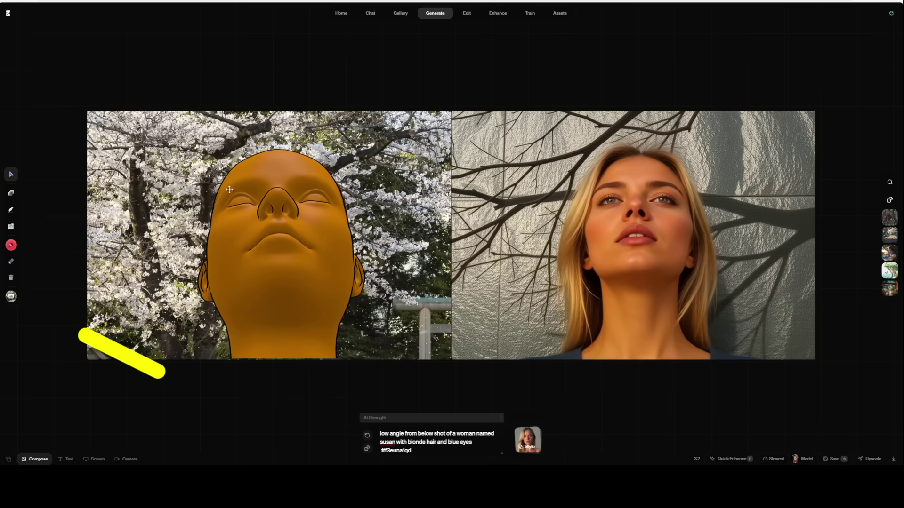
click(11, 295)
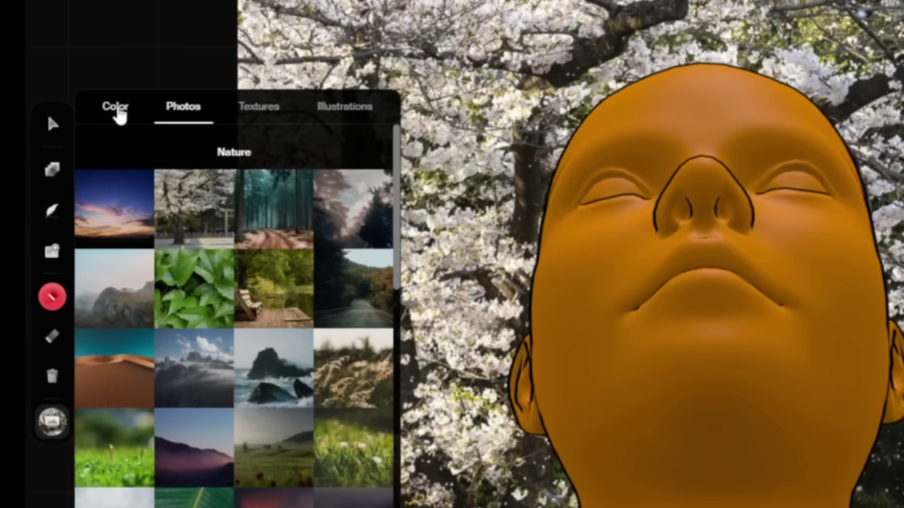
click(119, 108)
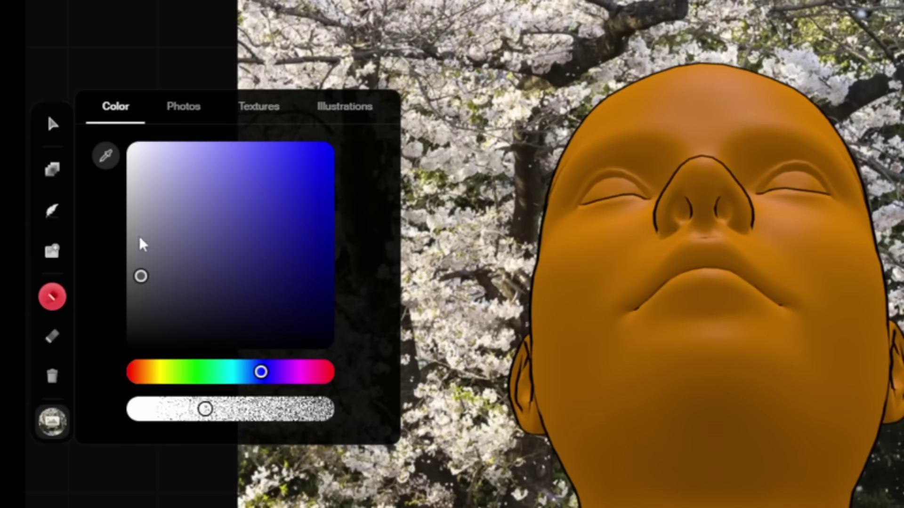
click(138, 243)
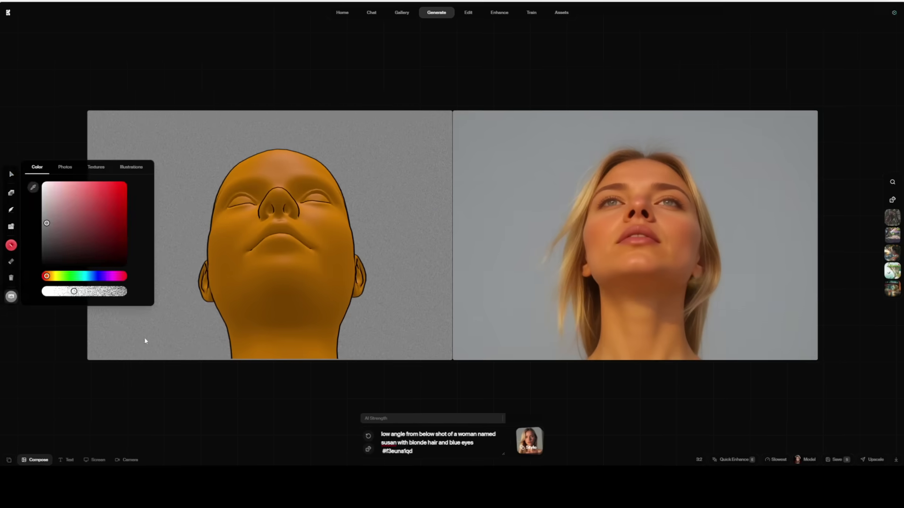
click(52, 421)
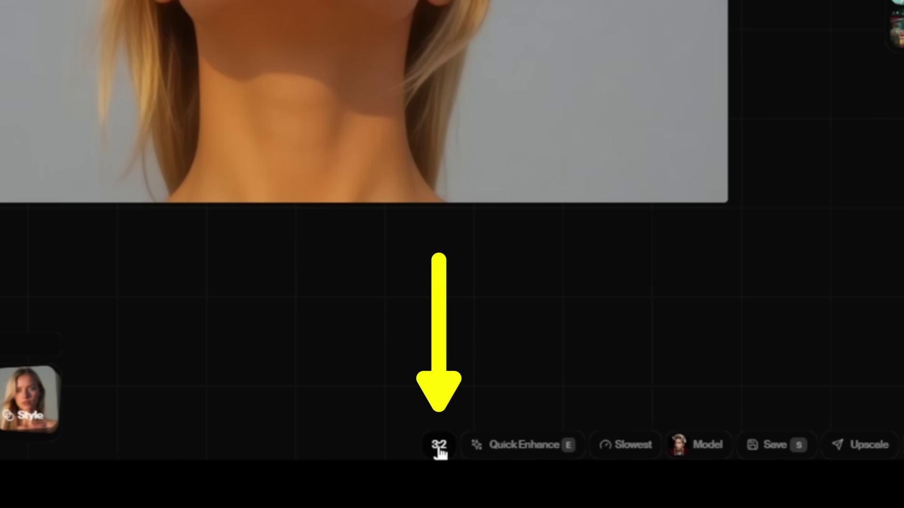
Switch the generation model to Flux Realtime
click(617, 445)
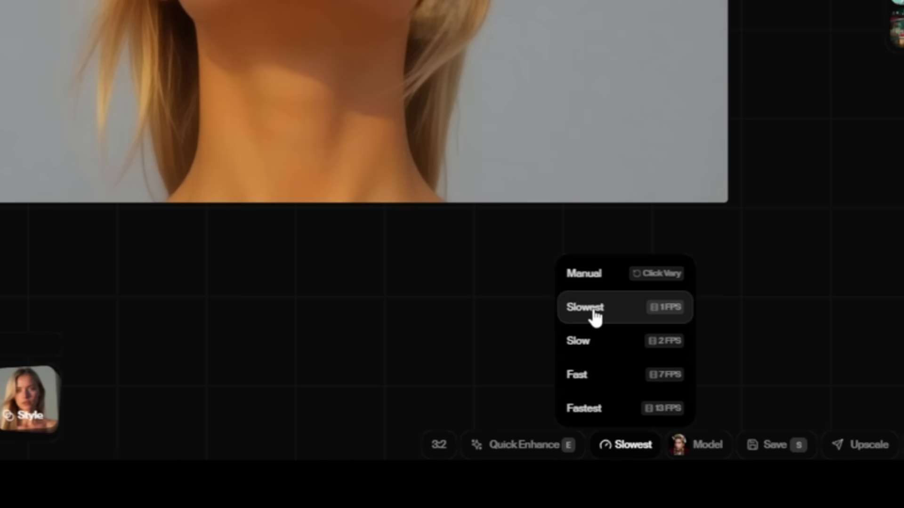
click(691, 445)
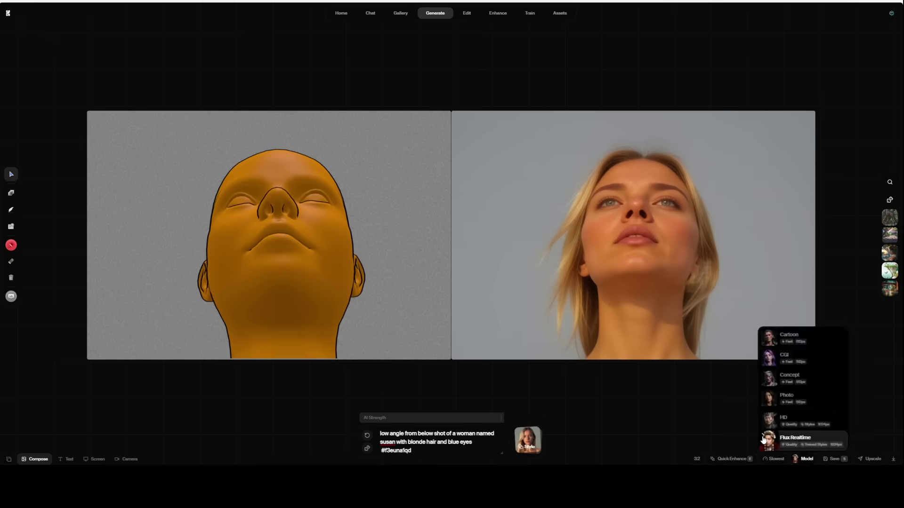
click(700, 409)
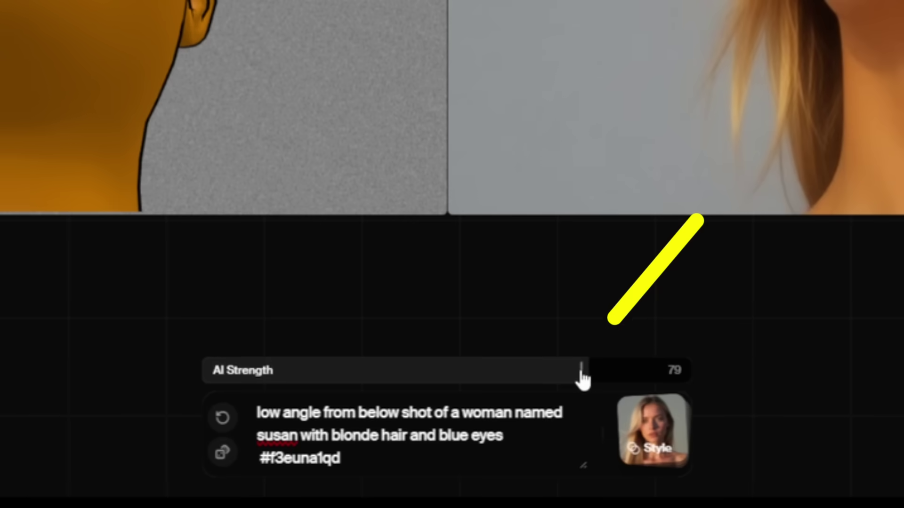
Settle AI Strength near 76 and drag the generated Susan image onto the left canvas
drag(502, 419, 364, 417)
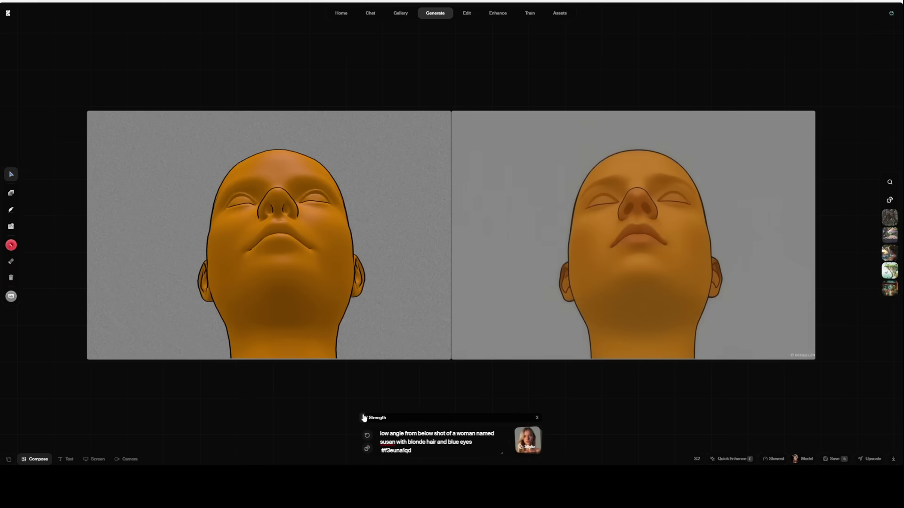
drag(419, 418, 498, 424)
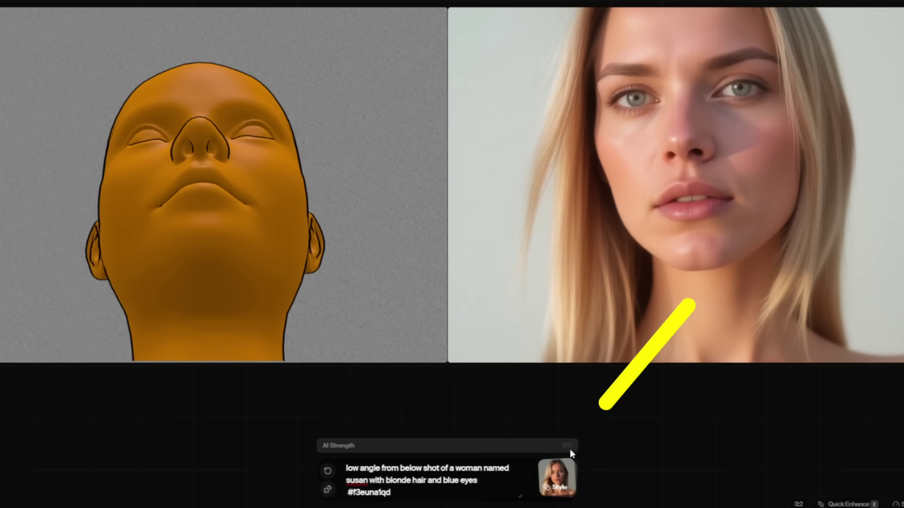
mouse_move(529, 449)
mouse_down()
mouse_move(462, 452)
mouse_move(519, 450)
mouse_up()
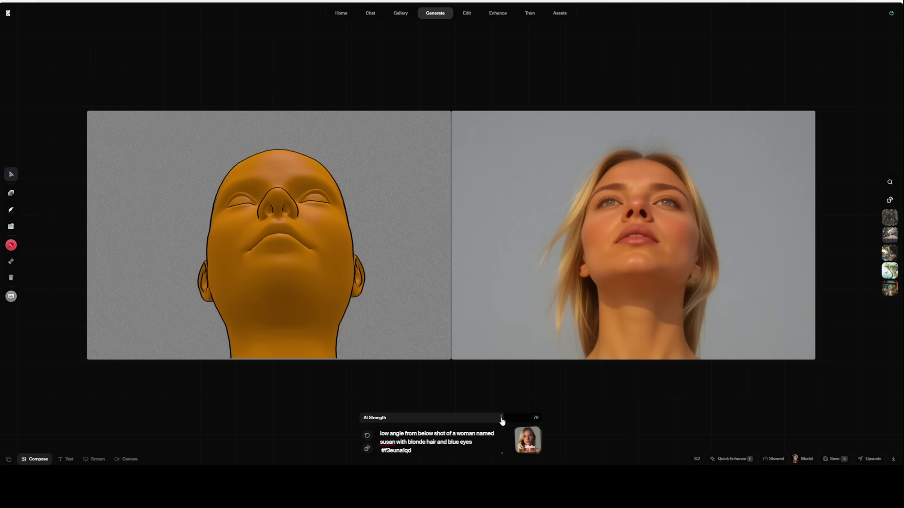
drag(502, 420, 486, 417)
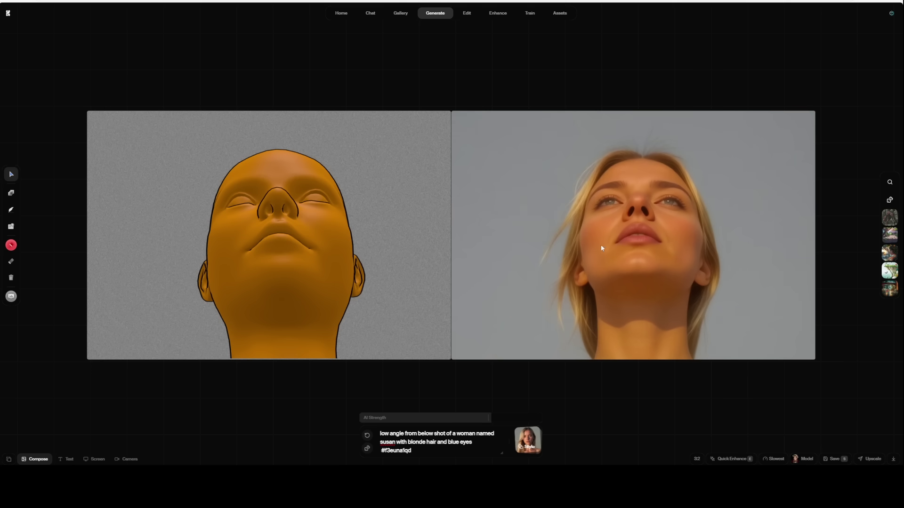
drag(646, 228, 318, 232)
Remove the background from the dropped Susan image and move the cutout over the mannequin head
right_click(321, 187)
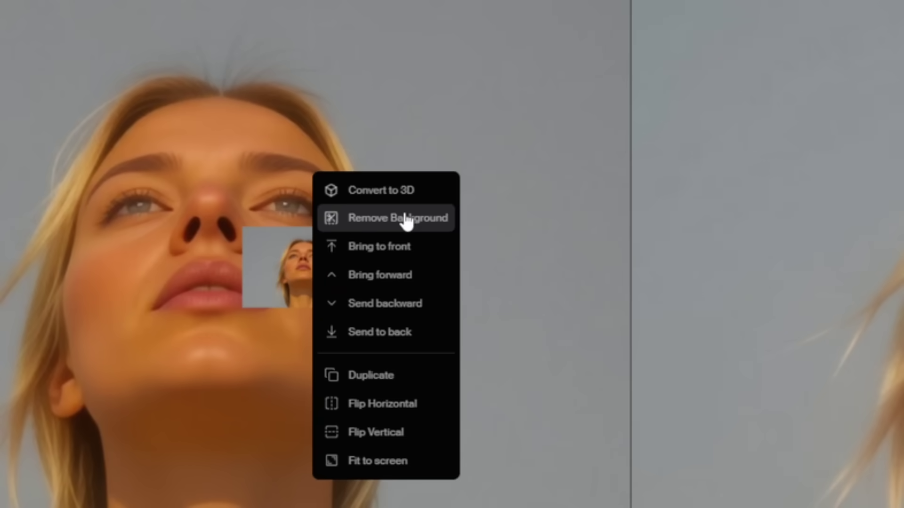
click(406, 221)
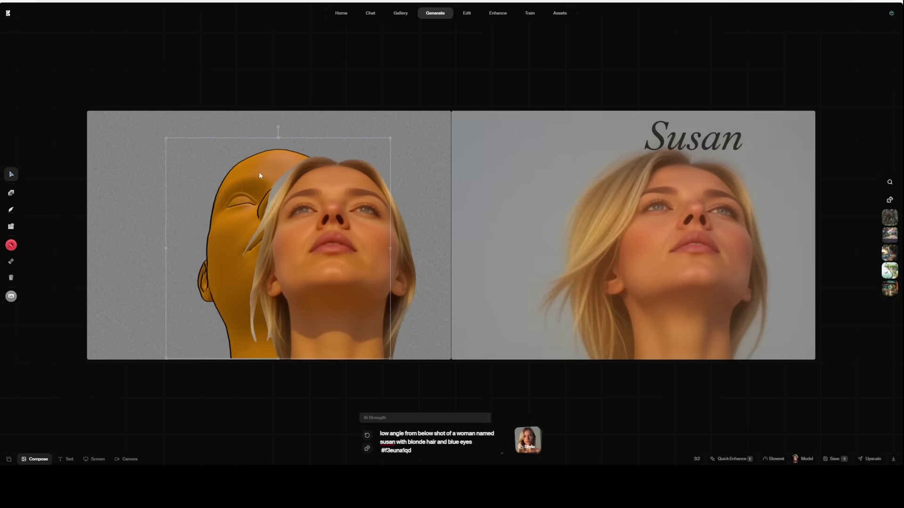
drag(258, 173, 139, 172)
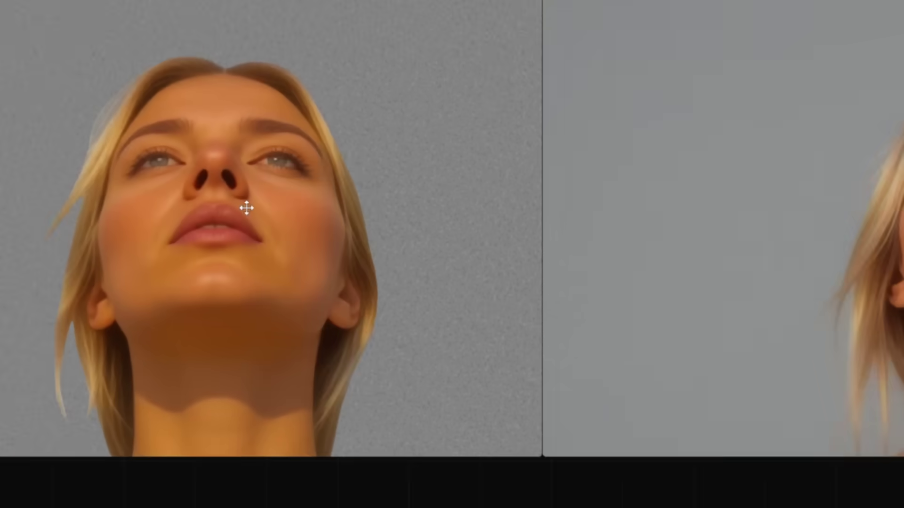
Convert the Susan cutout into a 3D head and tilt it slightly forward
right_click(247, 149)
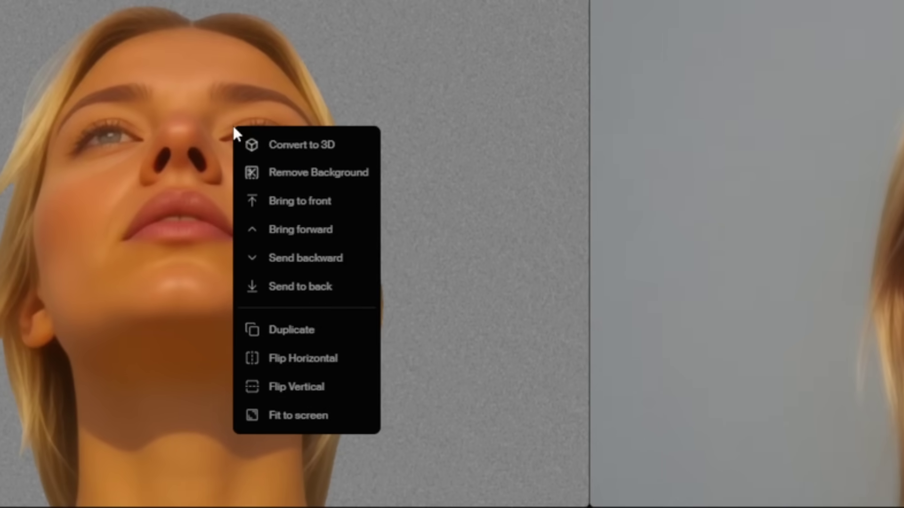
click(284, 150)
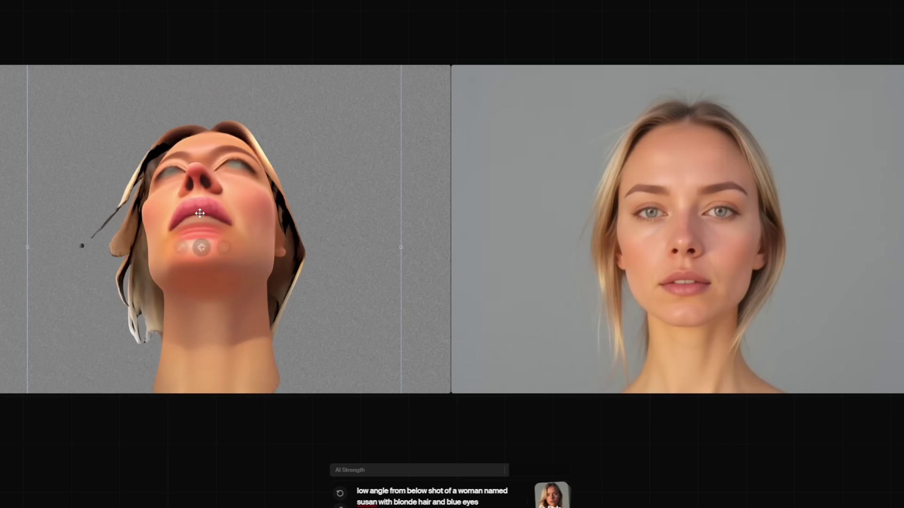
mouse_move(200, 224)
mouse_down()
mouse_move(200, 263)
mouse_move(200, 231)
mouse_up()
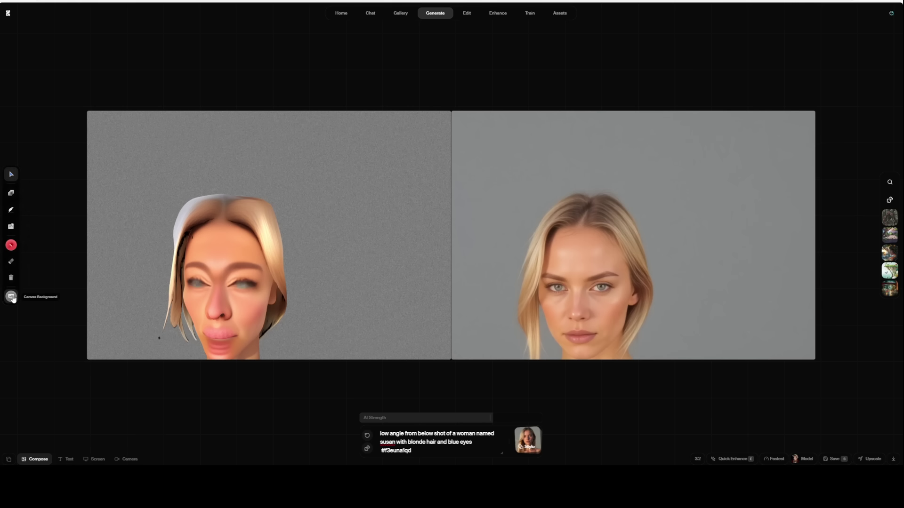
Use the cherry-blossom photo as canvas background and append 'in a forest with blossom trees' to the prompt
click(11, 296)
click(63, 168)
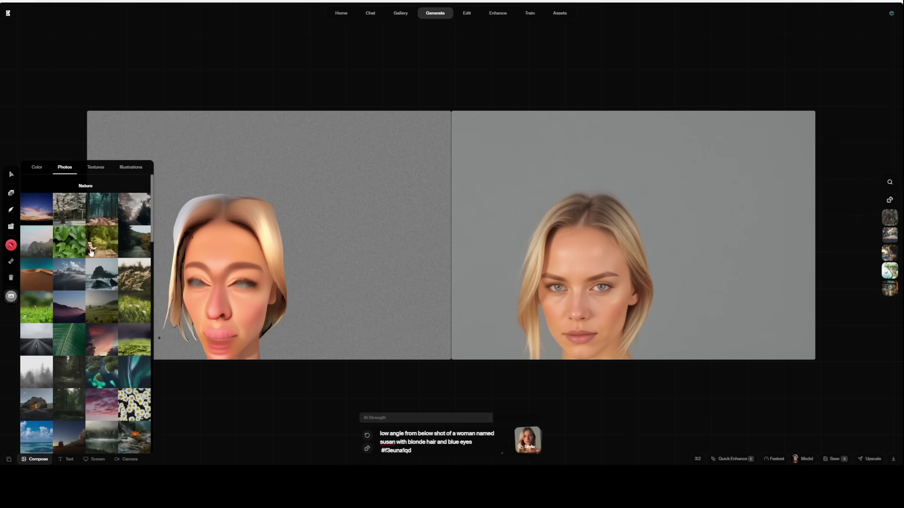
click(66, 209)
click(473, 443)
text(in a forest with blossom trees)
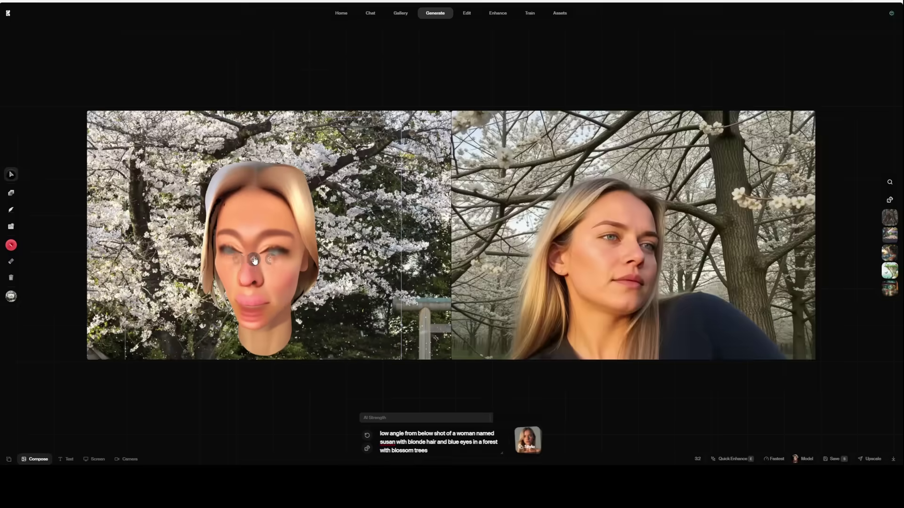
Rotate the 3D head back for a low angle and raise AI Strength to 87
drag(254, 260, 288, 260)
drag(490, 417, 477, 418)
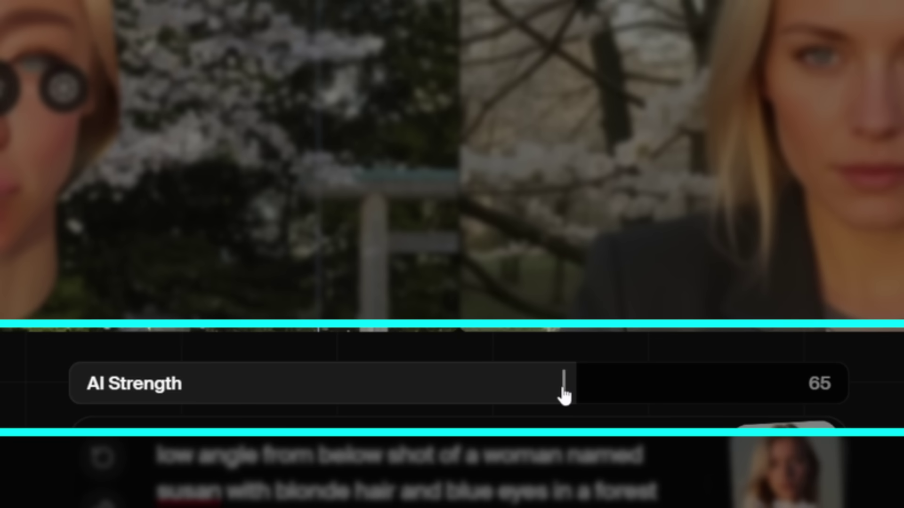
drag(564, 394, 744, 412)
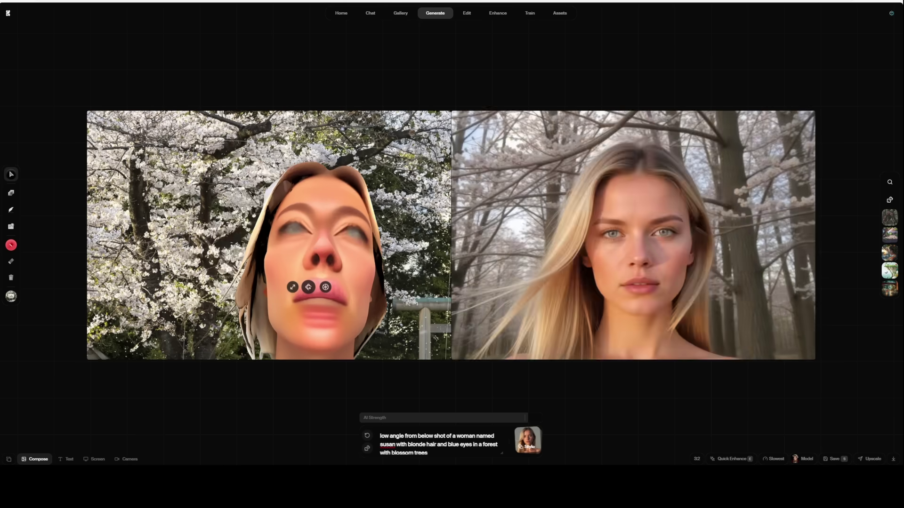
drag(308, 287, 287, 188)
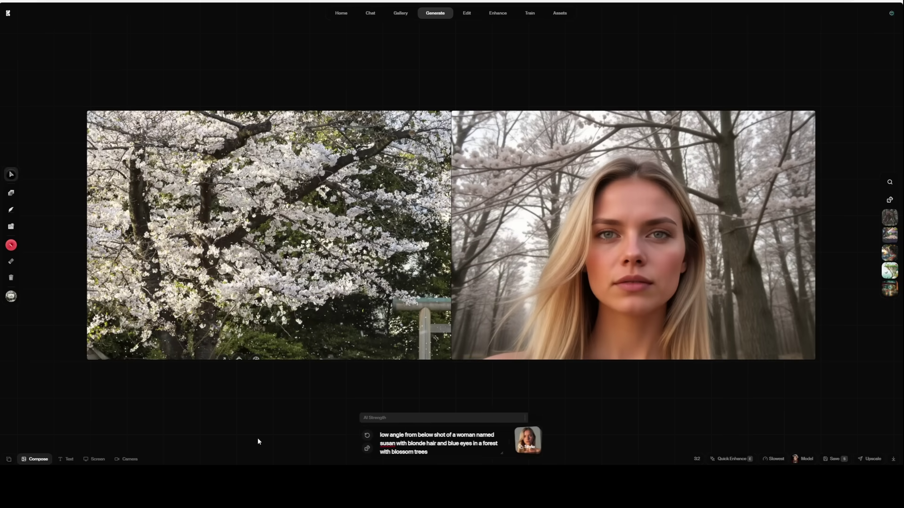
Return the 3D head to the canvas, then delete and re-add 'low angle from below shot of' in the prompt
drag(275, 389, 296, 150)
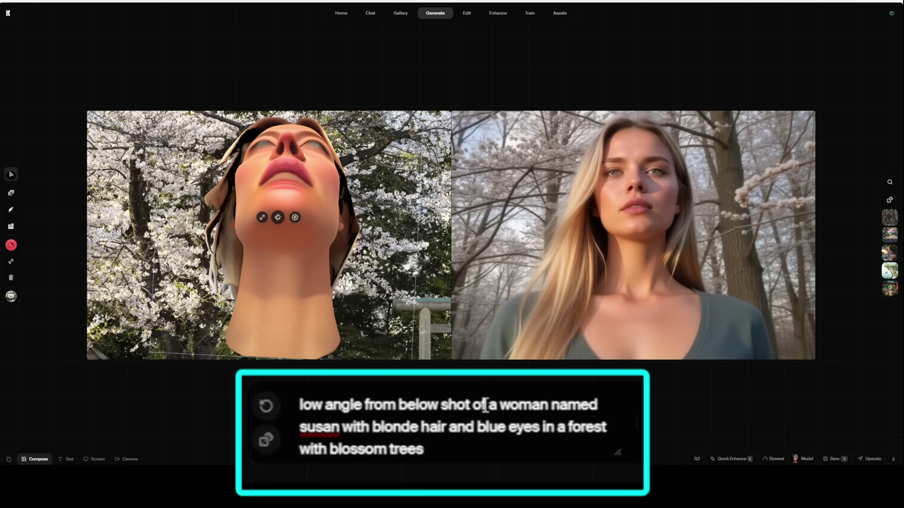
drag(486, 405, 274, 419)
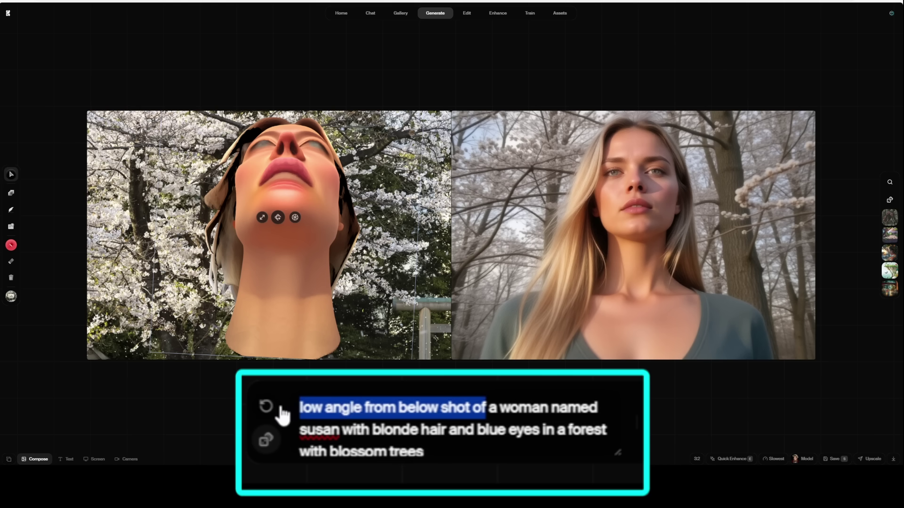
key(BackSpace)
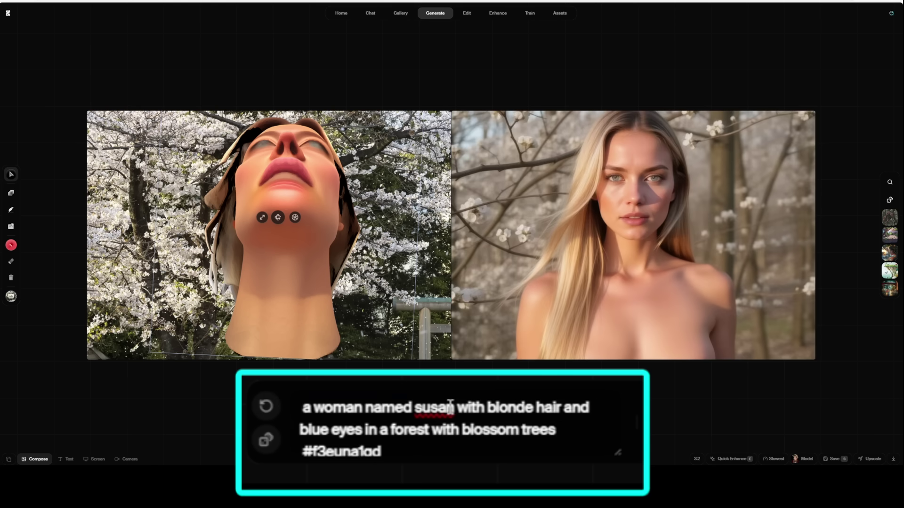
click(306, 407)
text(low angle from below shot of)
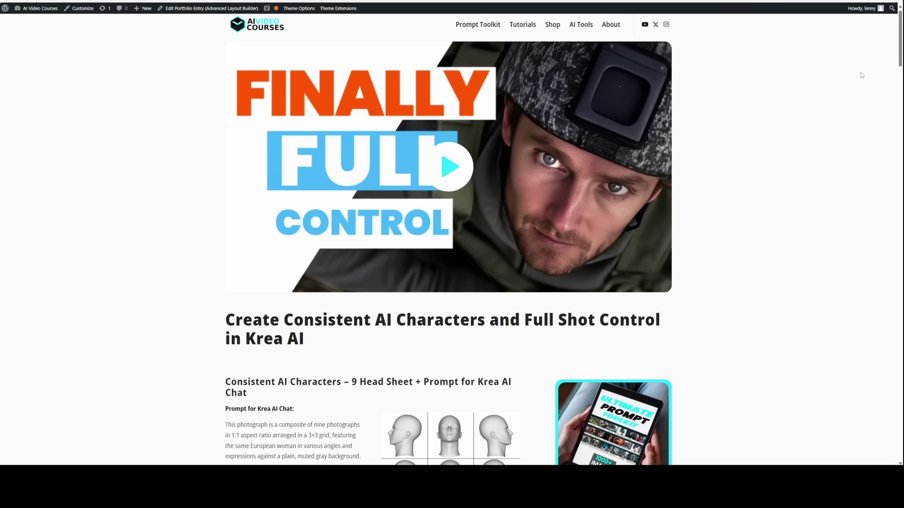
Scroll the article down to the '18 Shot Types' section
scroll(885, 51, down, 20)
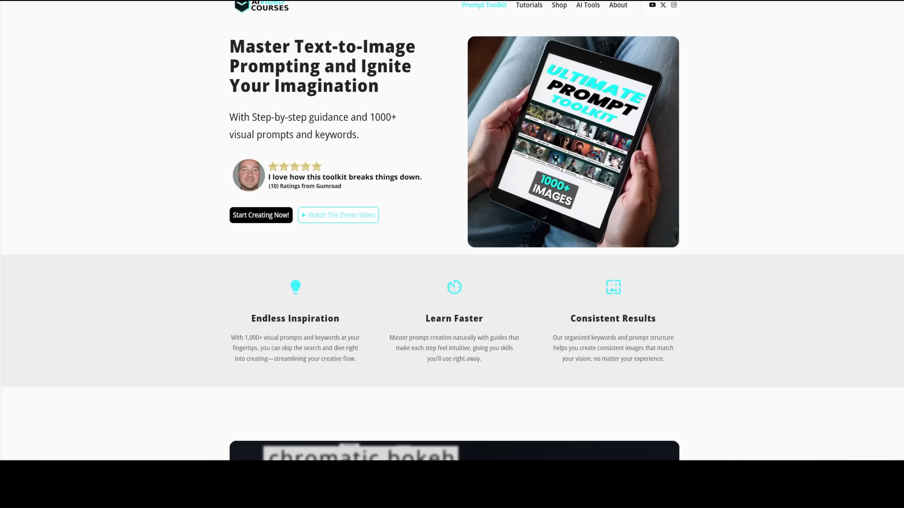
scroll(448, 237, down, 7)
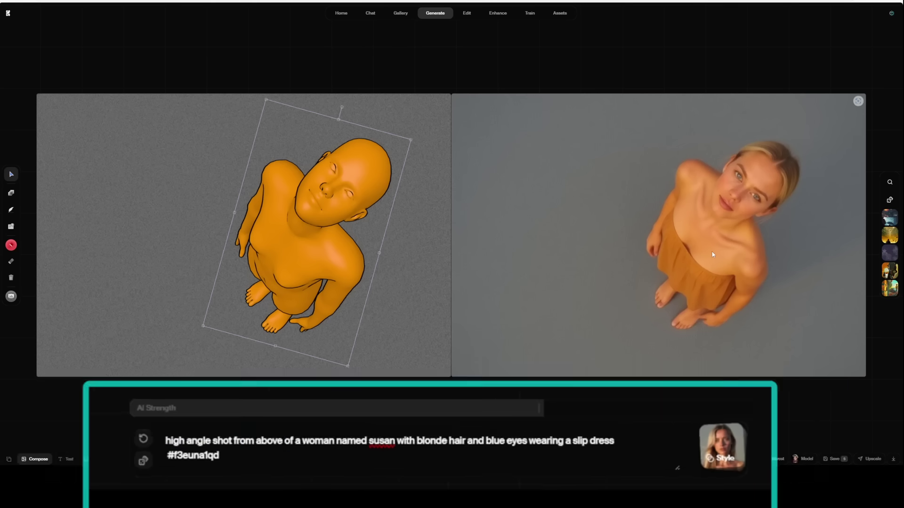
Drag the high-angle Susan render onto the left canvas and remove its background
drag(702, 275, 320, 250)
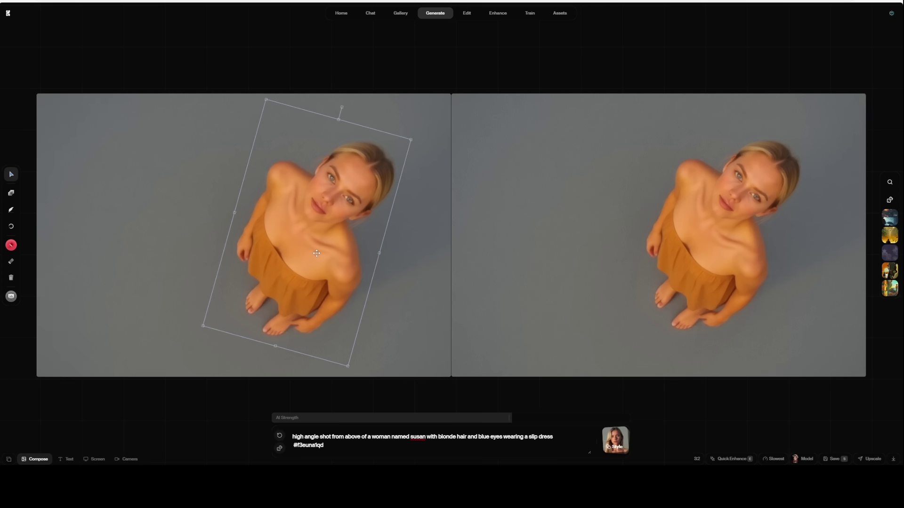
right_click(293, 216)
click(324, 233)
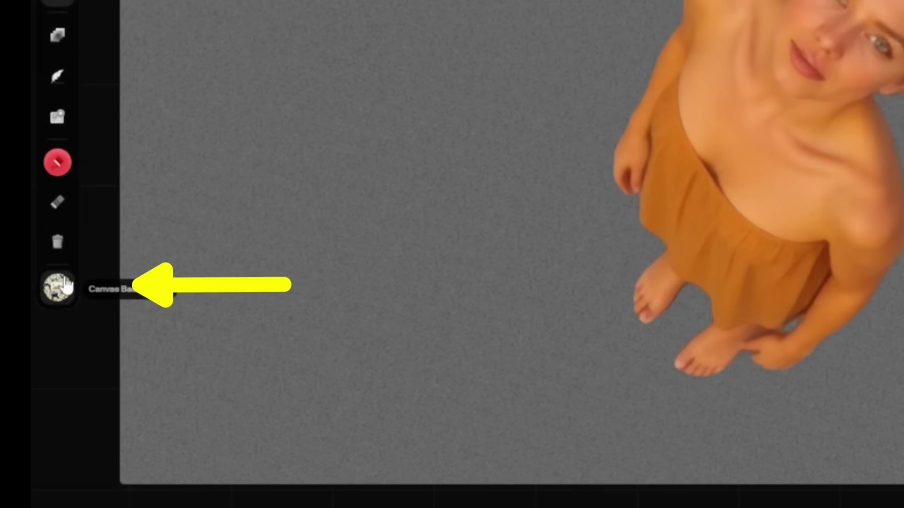
Use the daisy photo as the canvas background and shift the Susan cut-out down and right
click(68, 286)
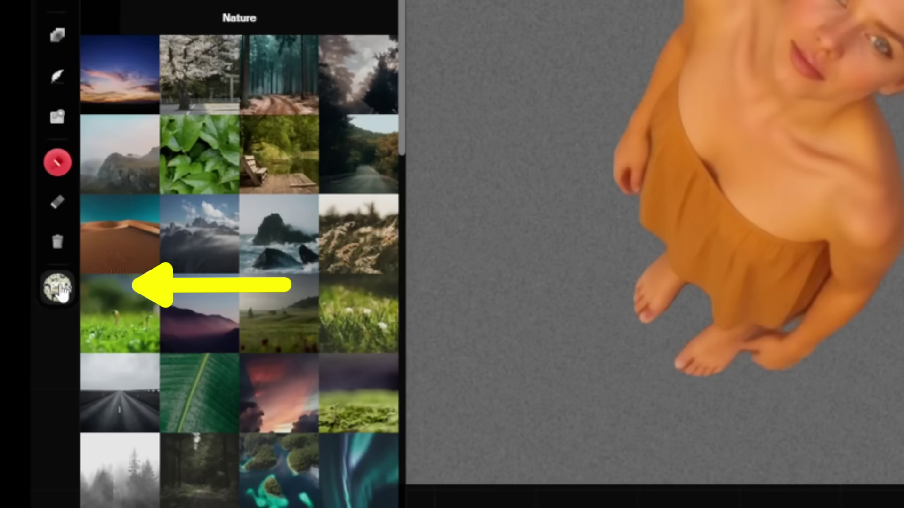
click(128, 406)
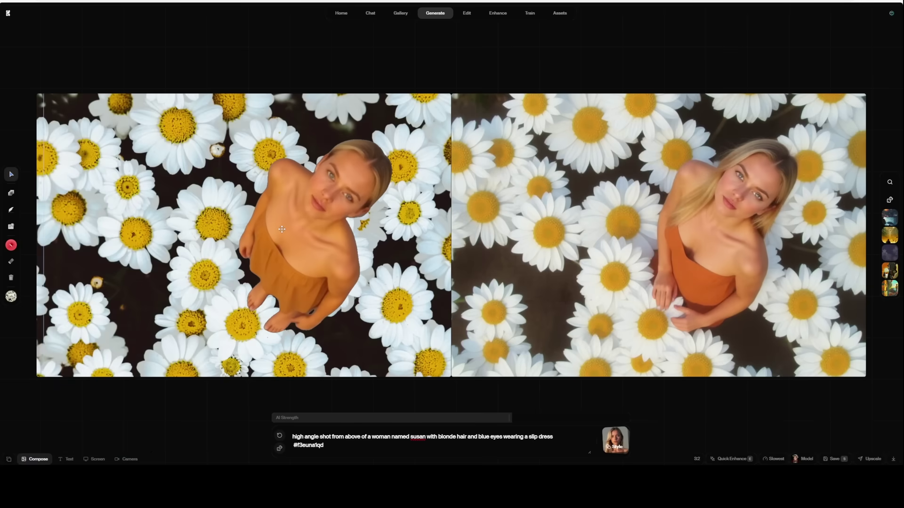
drag(283, 229, 310, 257)
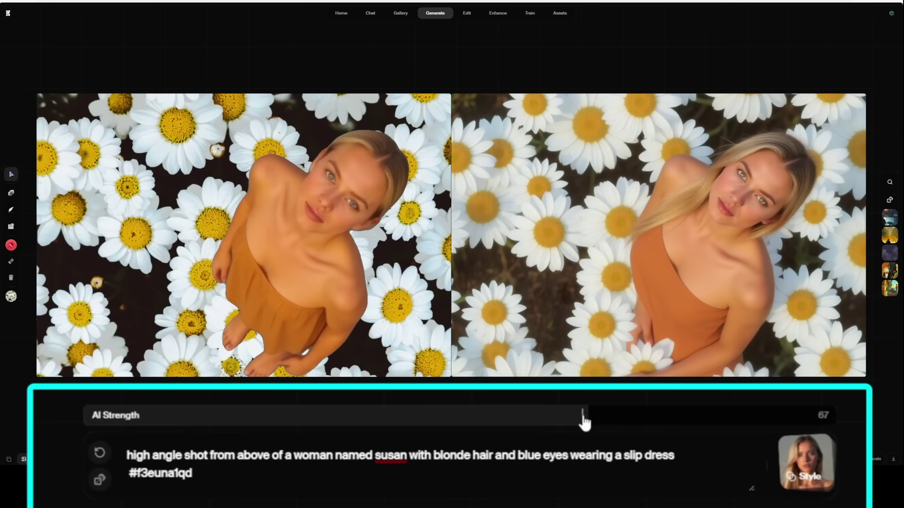
Raise AI Strength to about 77 and recentre the Susan cut-out on the canvas
drag(583, 416, 643, 424)
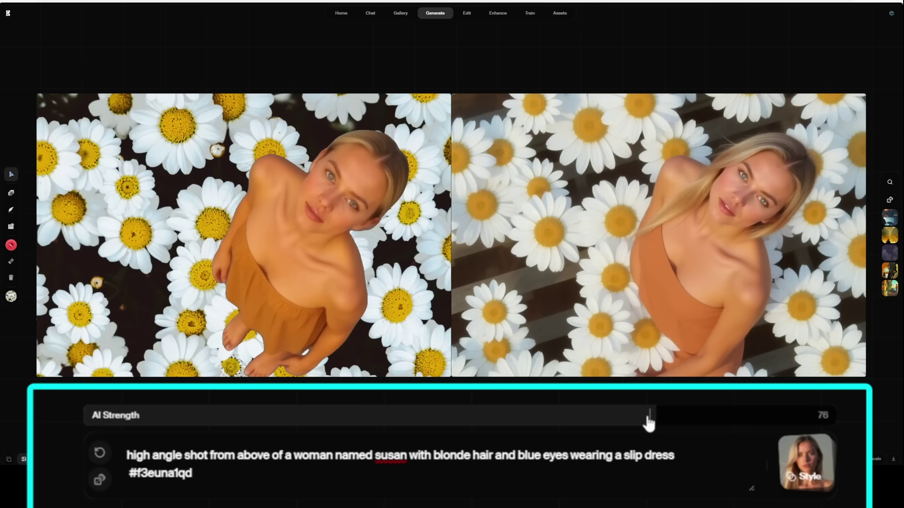
drag(650, 423, 656, 419)
drag(347, 195, 253, 426)
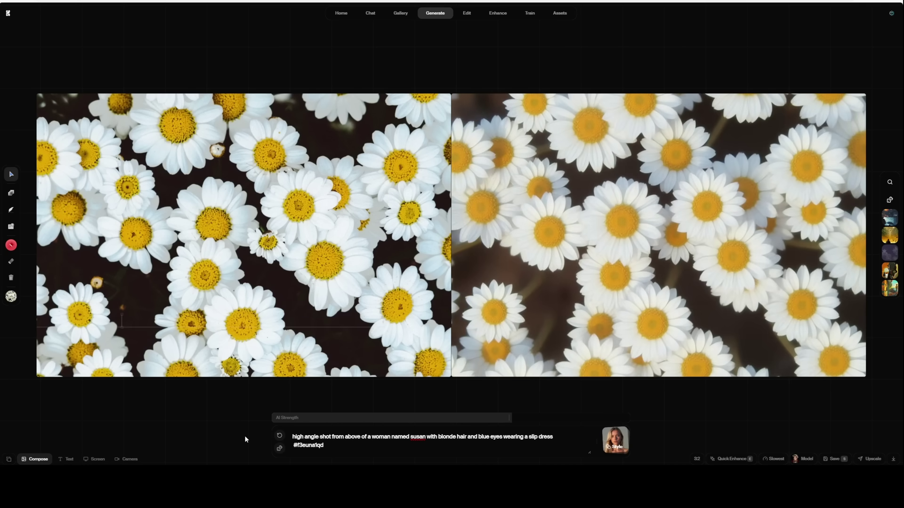
drag(246, 436, 350, 182)
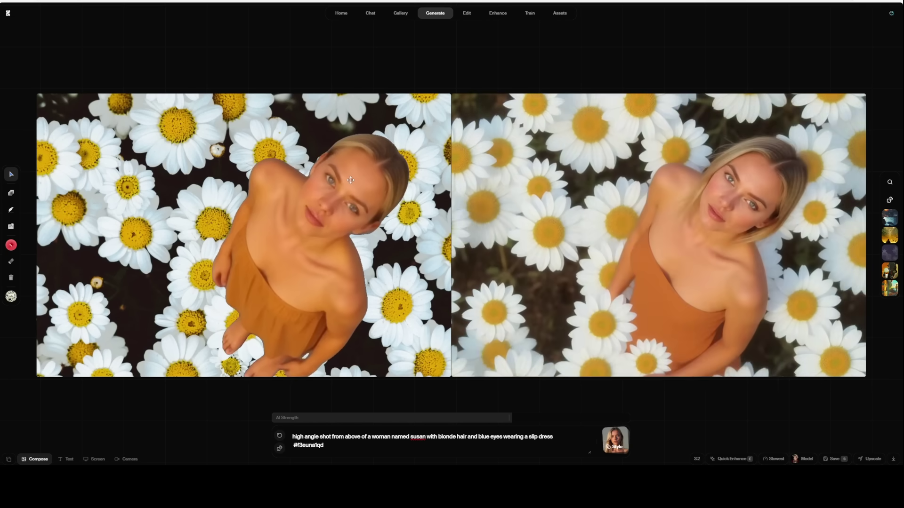
Make the canvas background a bright, saturated solid green
click(10, 296)
click(36, 168)
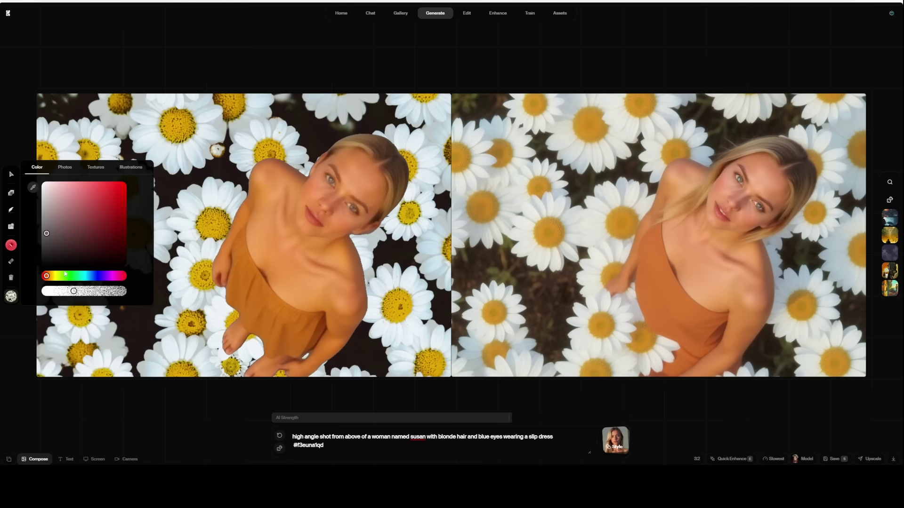
click(66, 276)
drag(48, 234, 94, 210)
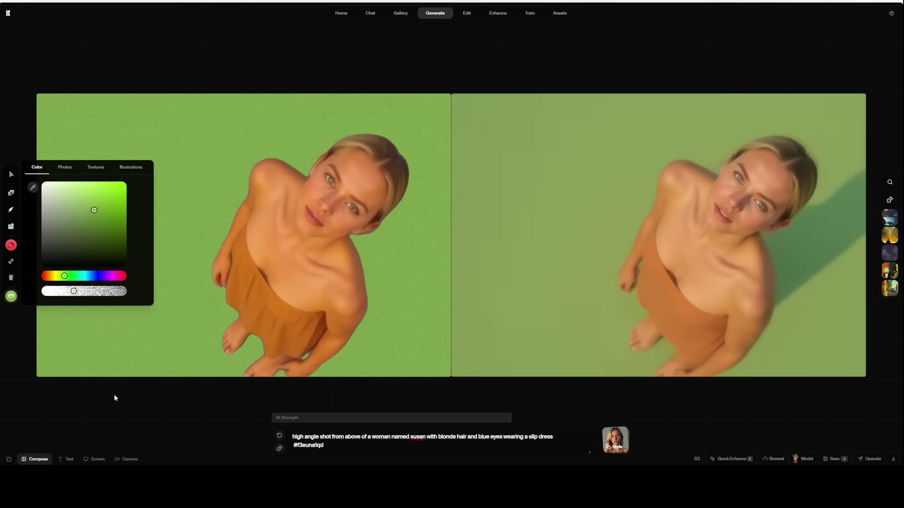
End the prompt with 'in a field of flowers', move the woman near the canvas bottom, and set AI strength to 100
click(567, 443)
text(in a field of)
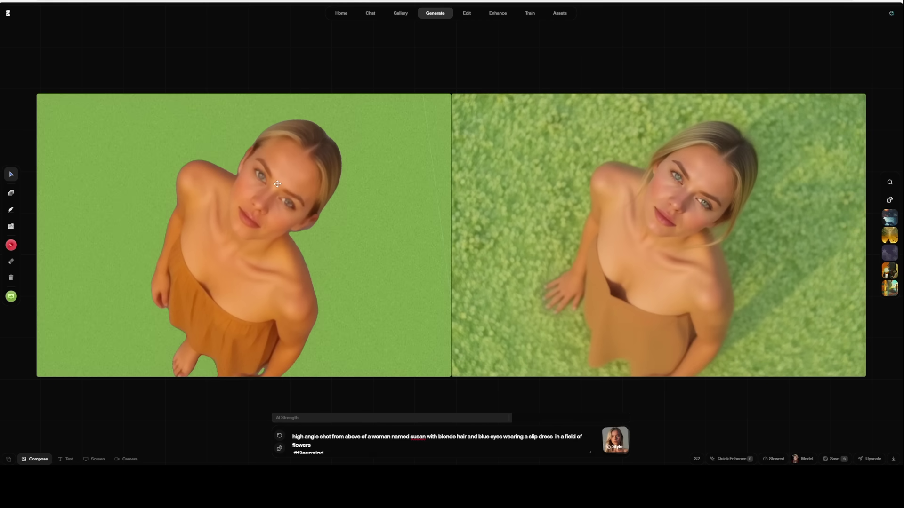
drag(277, 191, 252, 444)
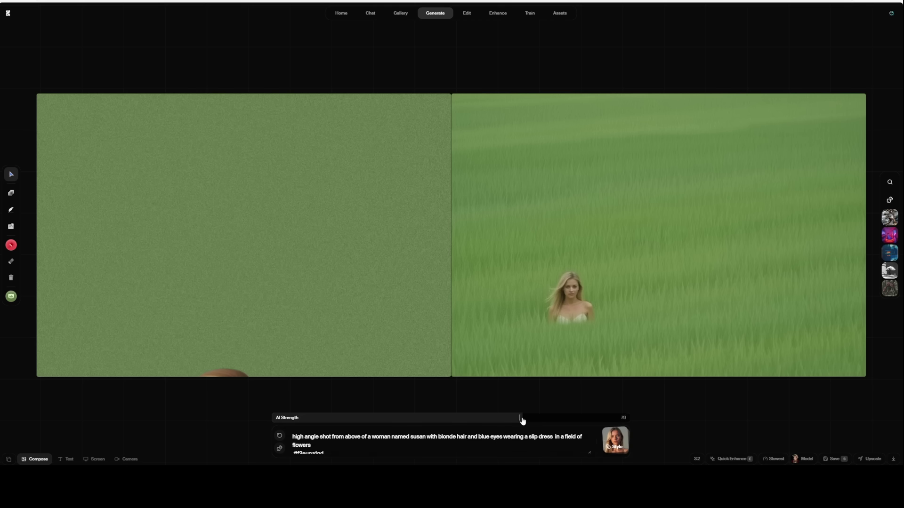
drag(522, 420, 632, 423)
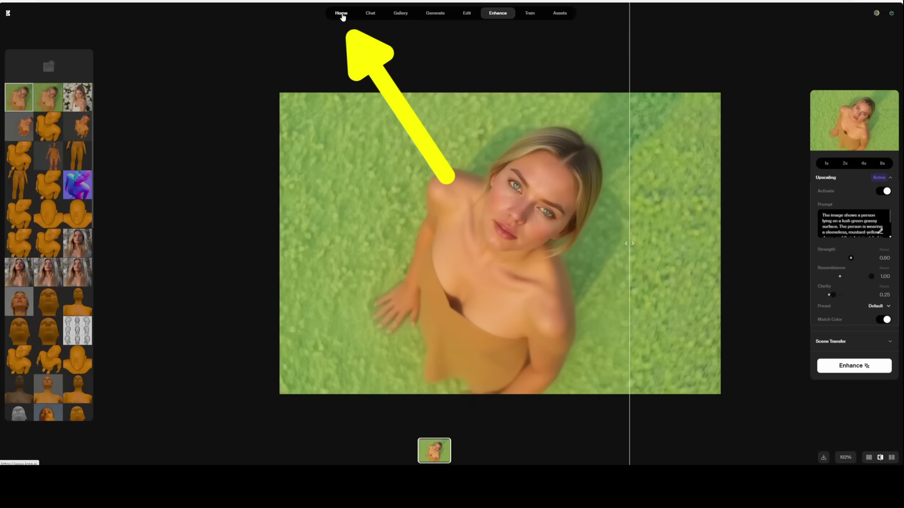
Choose the Wan 2.1 video model with the Susan image as the start frame
click(341, 14)
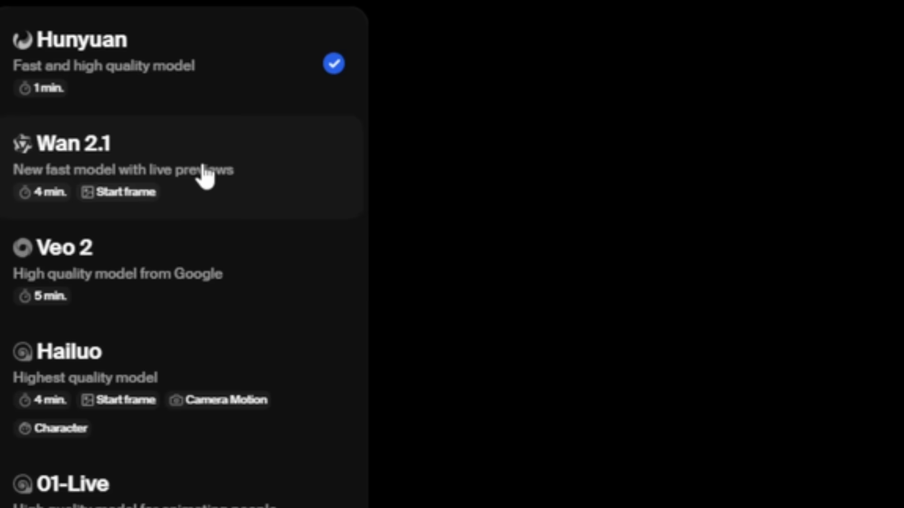
click(204, 167)
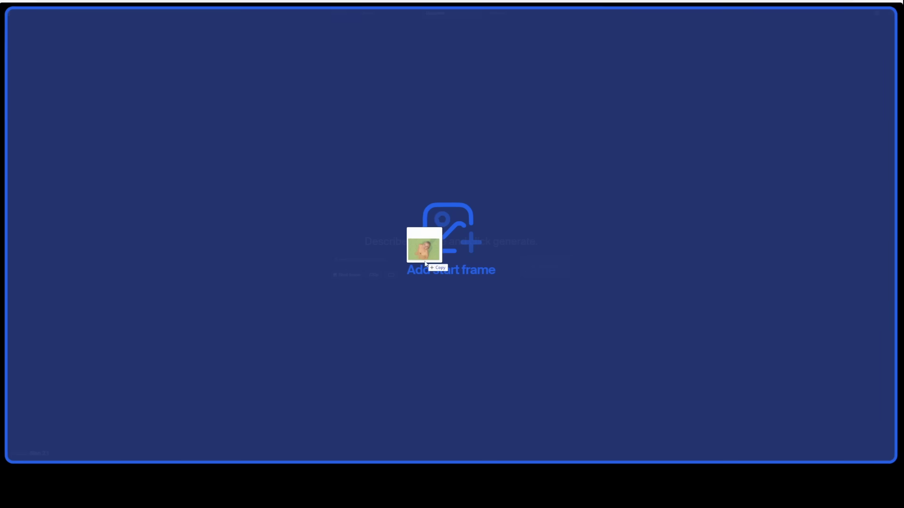
drag(414, 236, 407, 266)
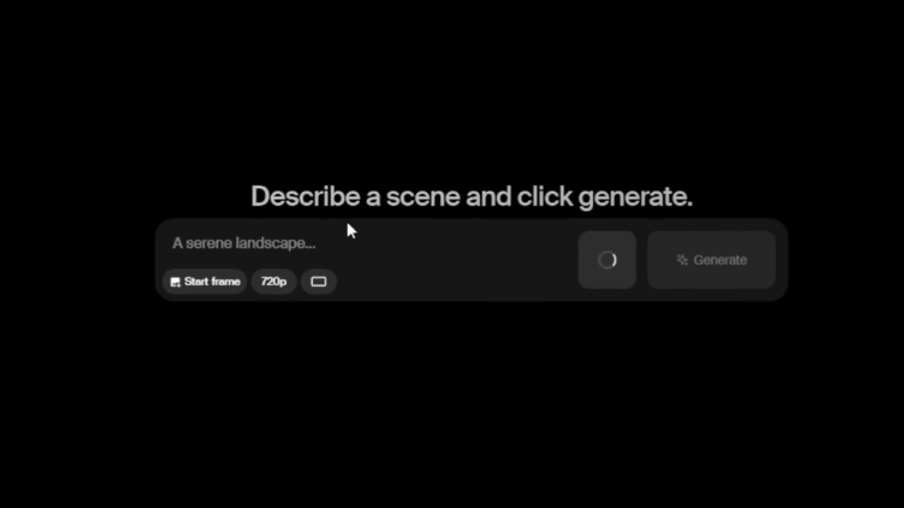
Enter the prompt 'camera zooms into the eyes of the person' and check the 720p resolution and aspect ratio
text(camera zooms into the eyes of the person)
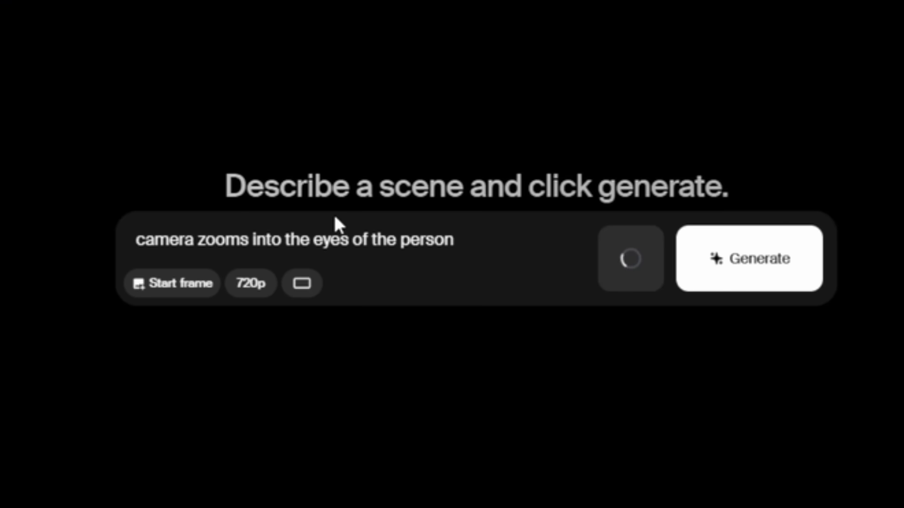
click(254, 284)
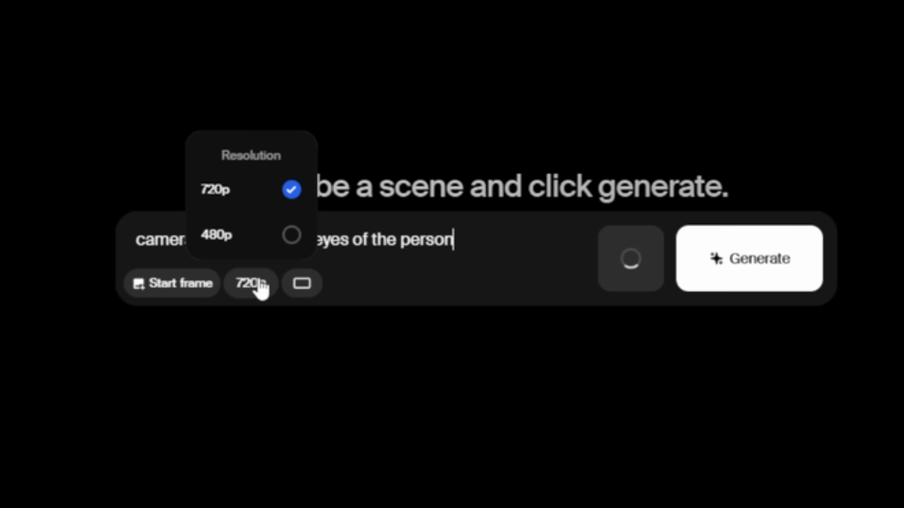
click(296, 285)
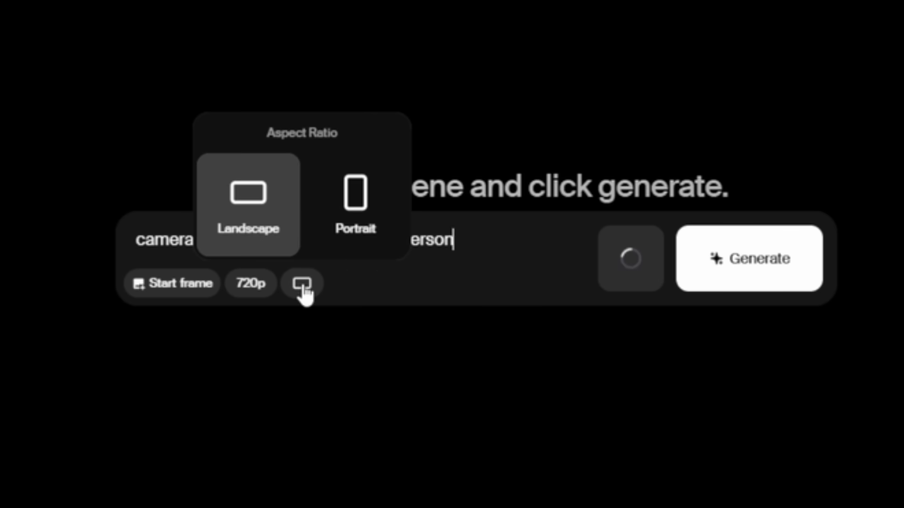